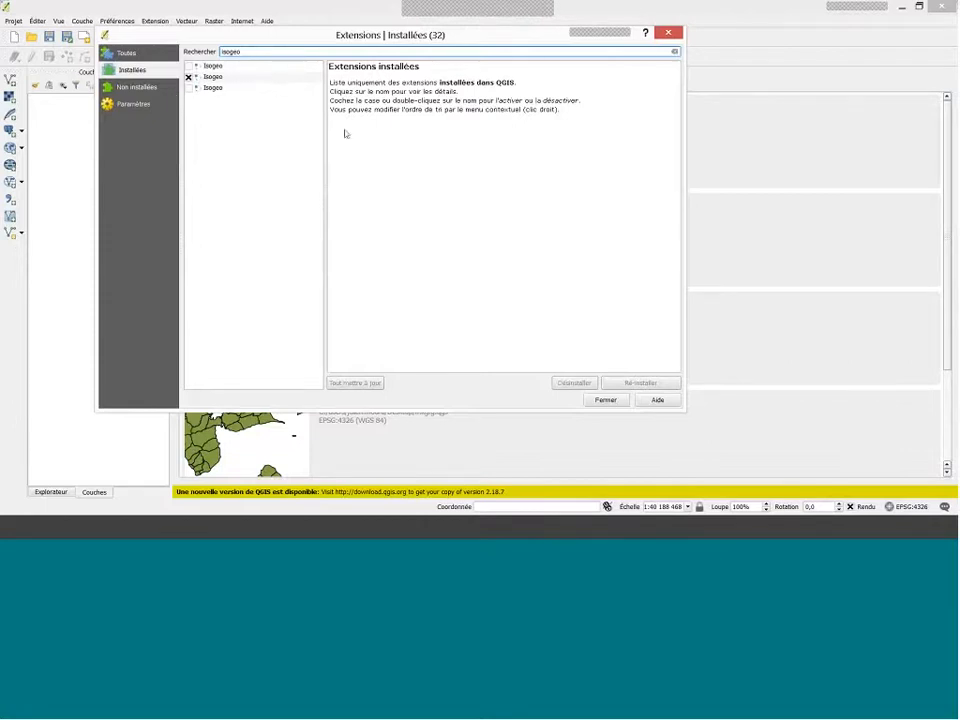
- View the details of the enabled Isogeo extension, close the extension manager and display the Isogeo search panel
{"action": "left_click", "coordinate": [265, 77]}
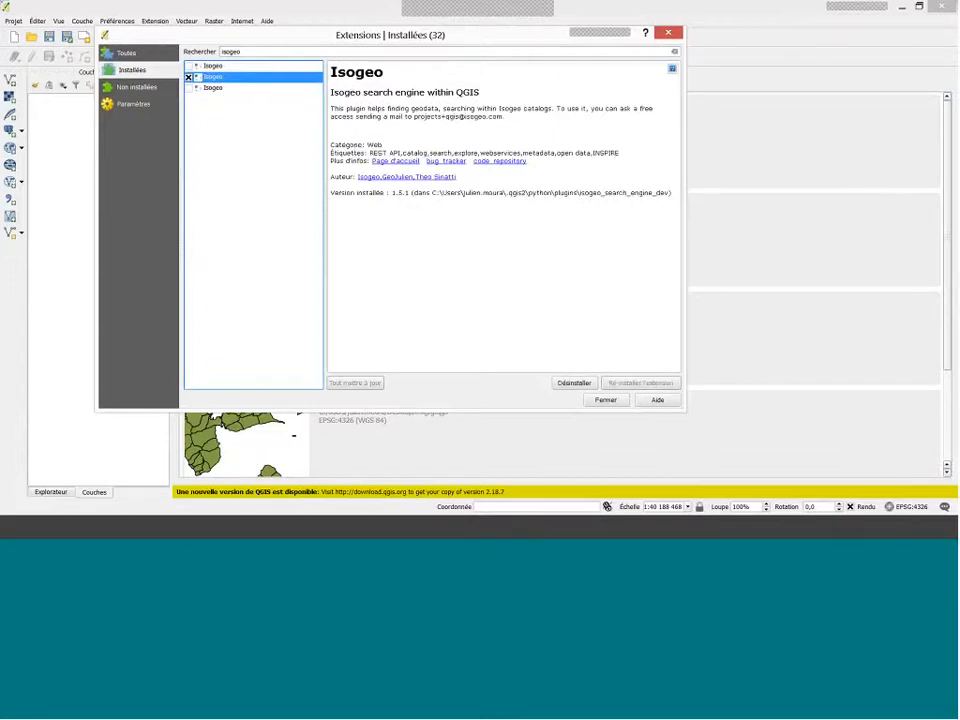
{"action": "left_click", "coordinate": [607, 400]}
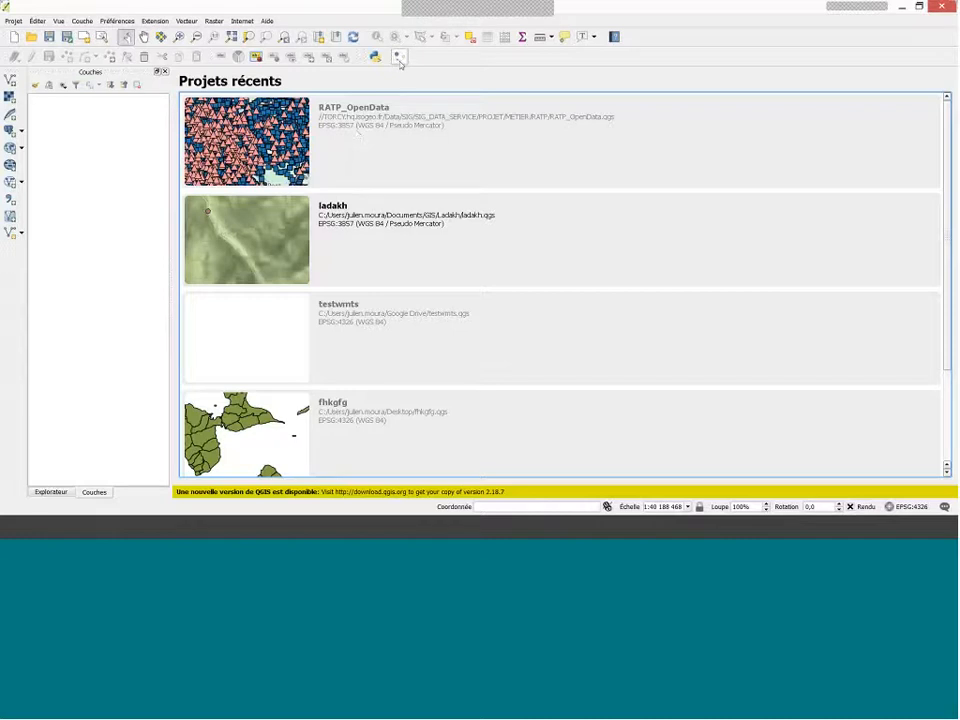
{"action": "left_click", "coordinate": [242, 20]}
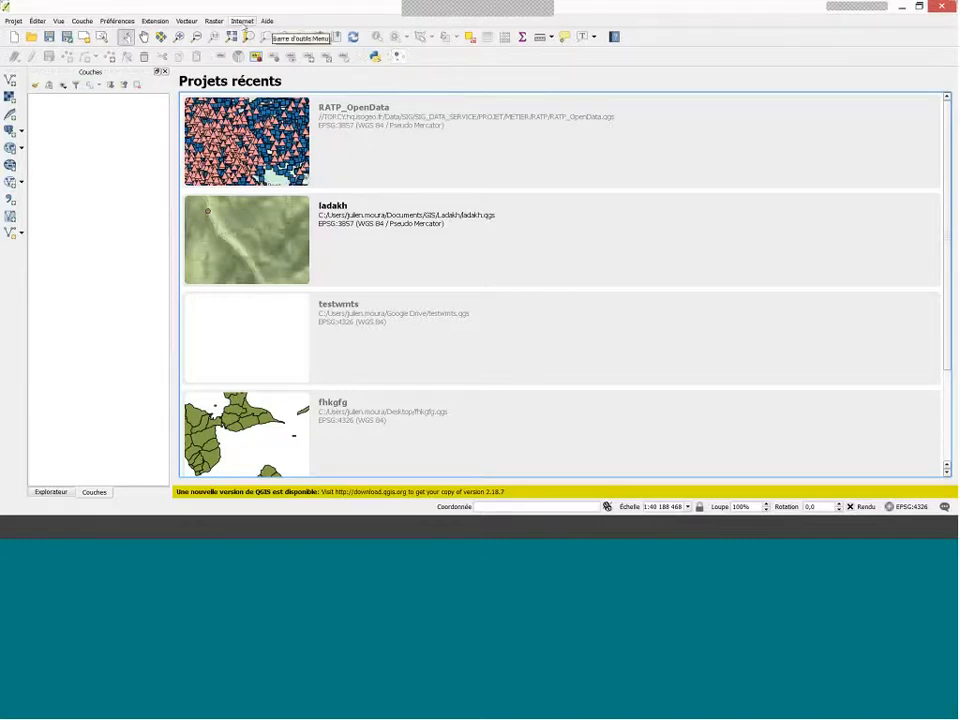
{"action": "mouse_move", "coordinate": [252, 33]}
{"action": "left_click", "coordinate": [355, 35]}
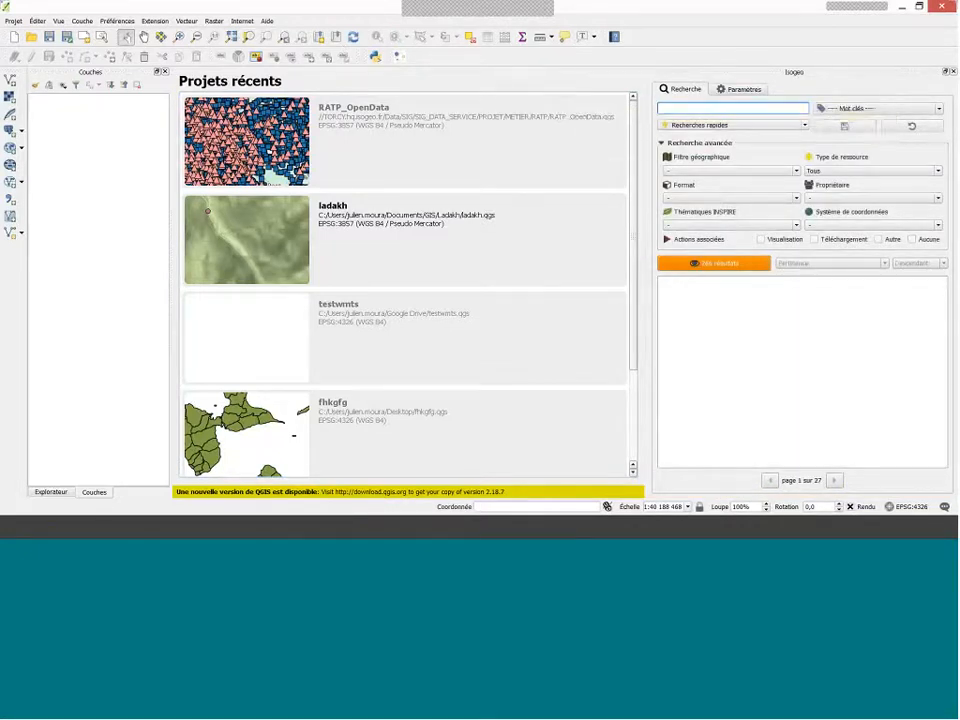
- Dock the Isogeo panel as a tab alongside the Explorateur and Couches panels and bring it to the front
{"action": "left_click_drag", "start_coordinate": [736, 72], "coordinate": [118, 262]}
{"action": "left_click", "coordinate": [86, 492]}
{"action": "left_click", "coordinate": [127, 492]}
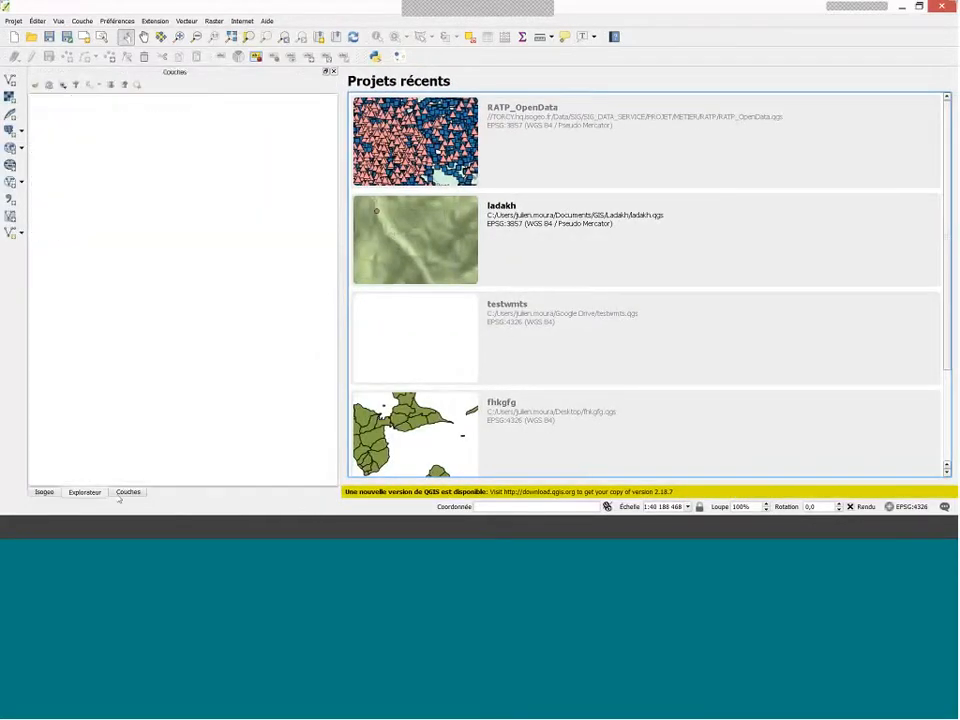
{"action": "left_click", "coordinate": [45, 492]}
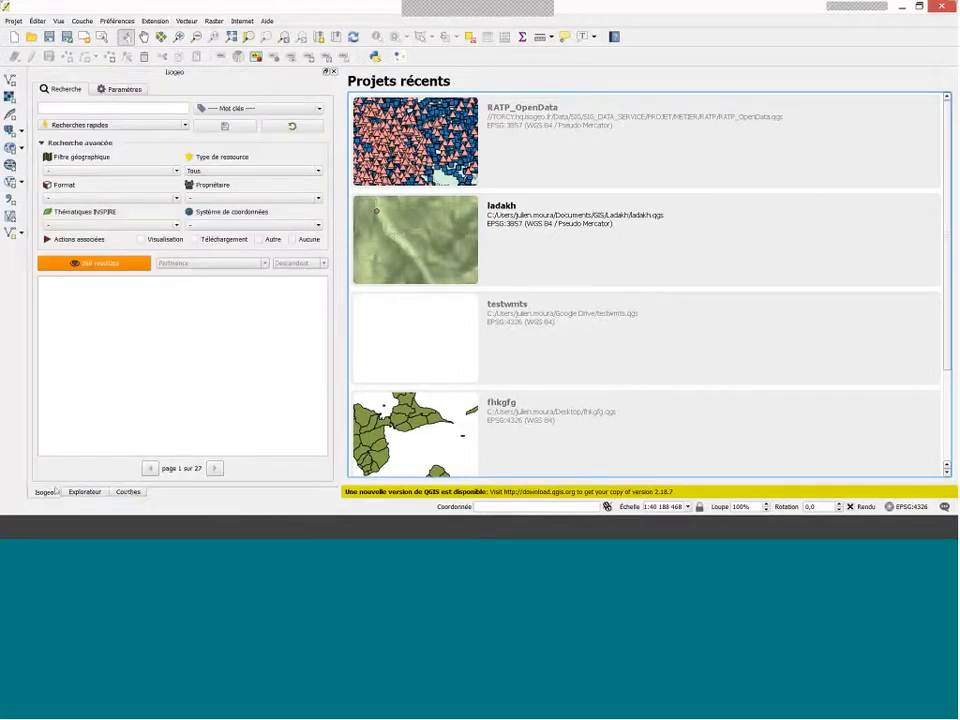
- Dock the Isogeo panel separately on the opposite side of the map, narrow the Explorateur/Couches column and show the Couches panel
{"action": "left_click_drag", "start_coordinate": [290, 74], "coordinate": [922, 154]}
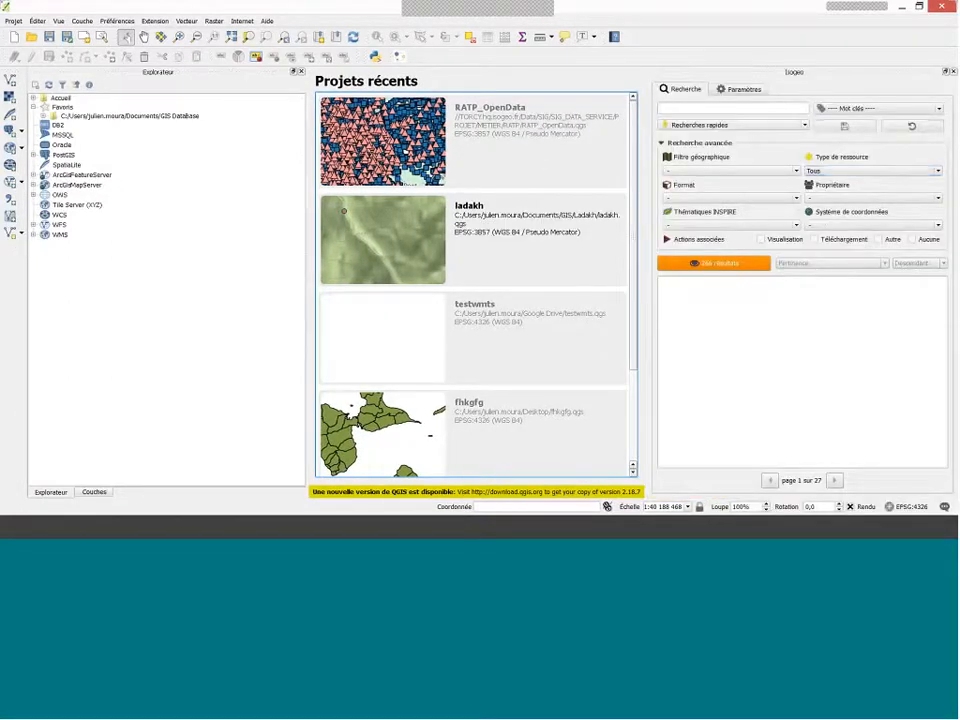
{"action": "left_click_drag", "start_coordinate": [308, 232], "coordinate": [146, 290]}
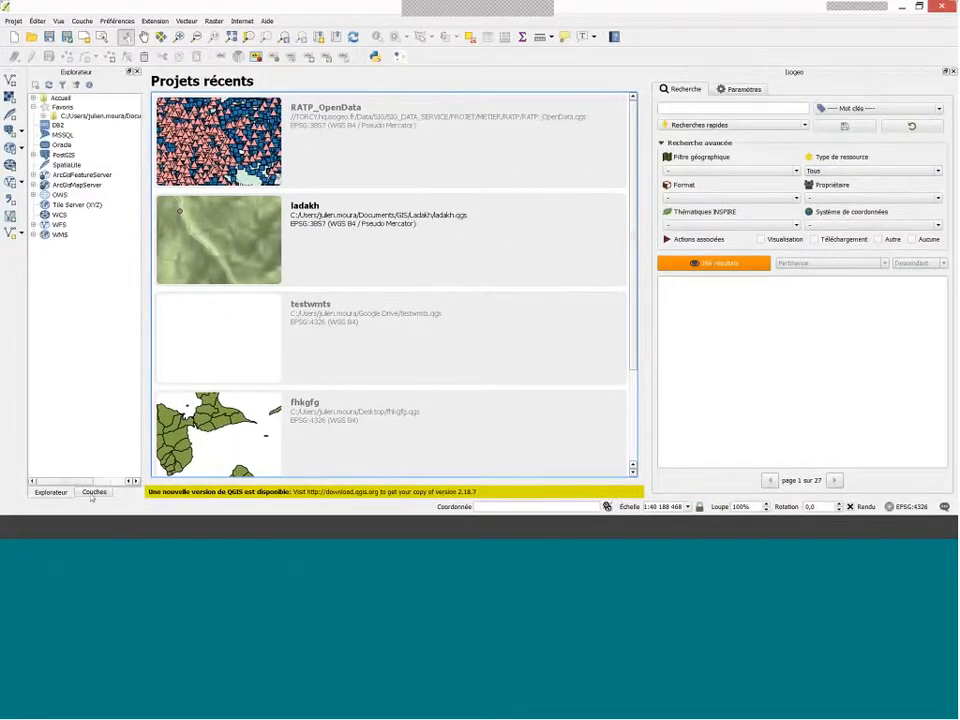
{"action": "left_click", "coordinate": [94, 492]}
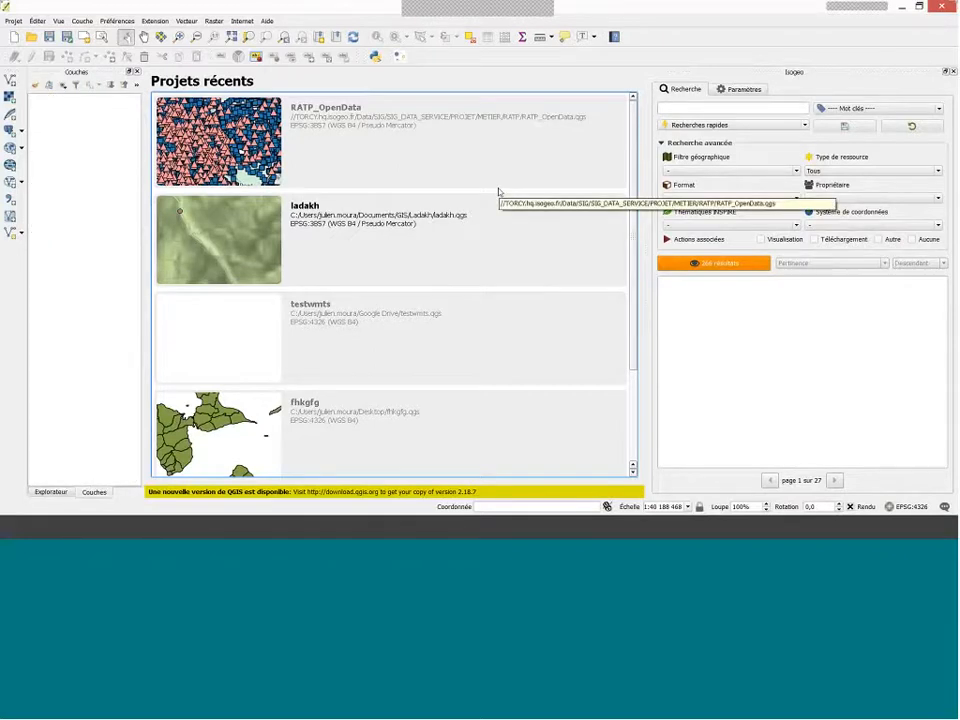
- Look at the Isogeo plugin's authentication settings and close them without changes
{"action": "left_click", "coordinate": [738, 92]}
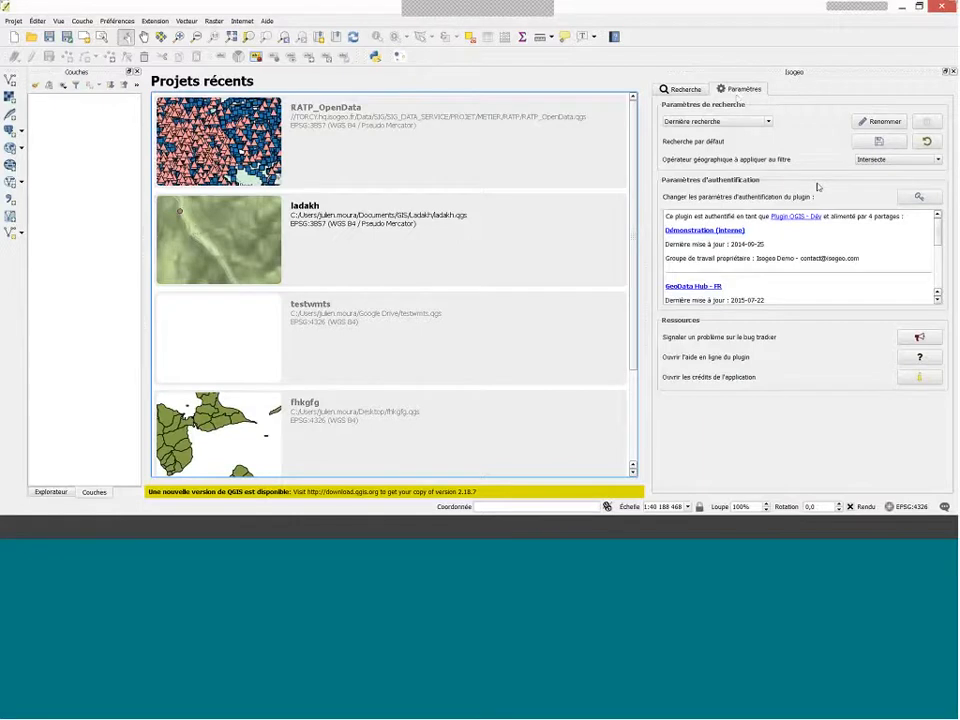
{"action": "left_click", "coordinate": [918, 197]}
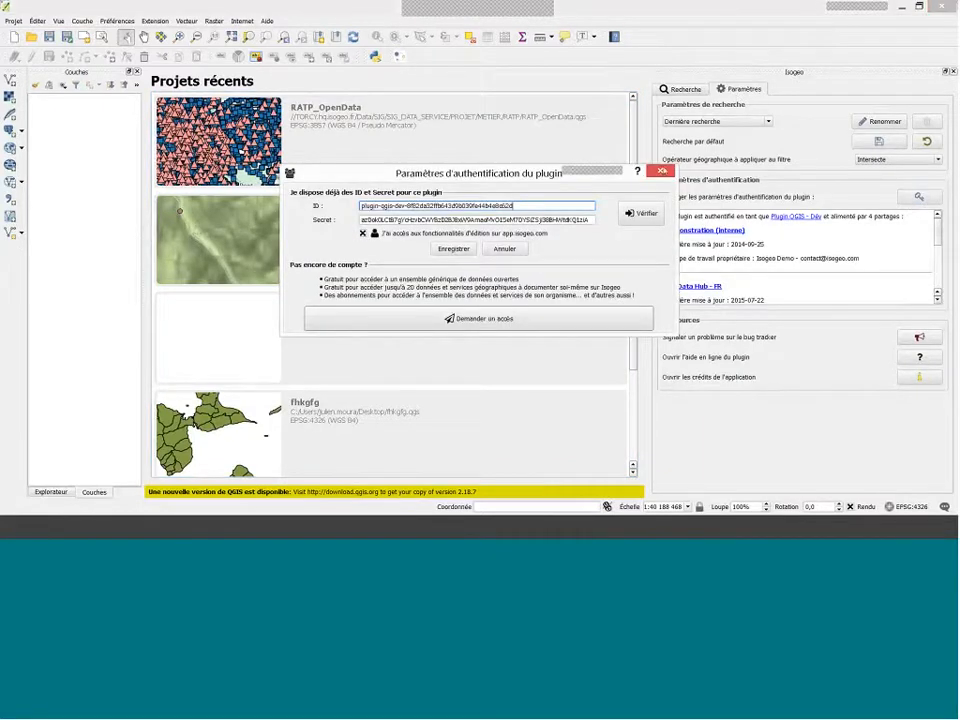
{"action": "left_click", "coordinate": [662, 171]}
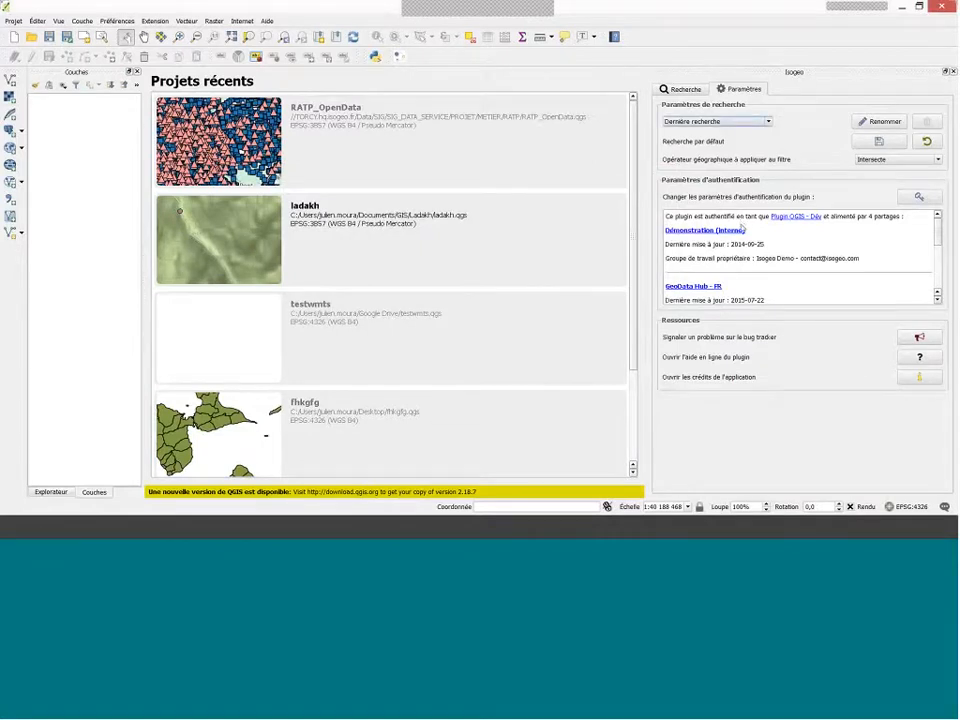
- Search the Isogeo catalogue for "département" with Isogeo Demo as owner and list the results
{"action": "left_click", "coordinate": [682, 89]}
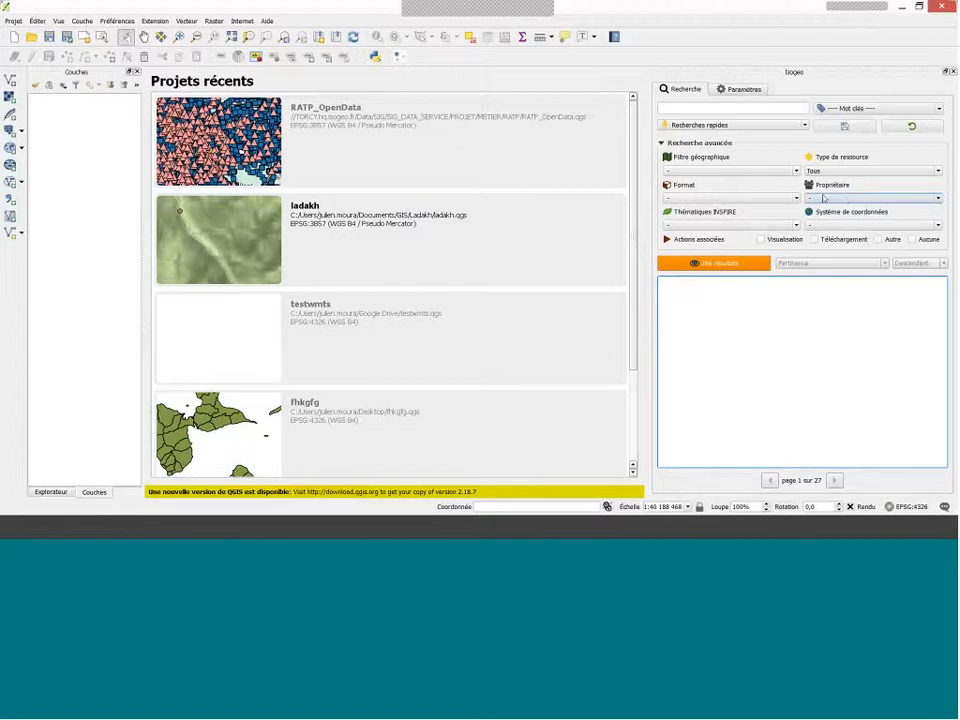
{"action": "left_click", "coordinate": [845, 200]}
{"action": "left_click", "coordinate": [856, 263]}
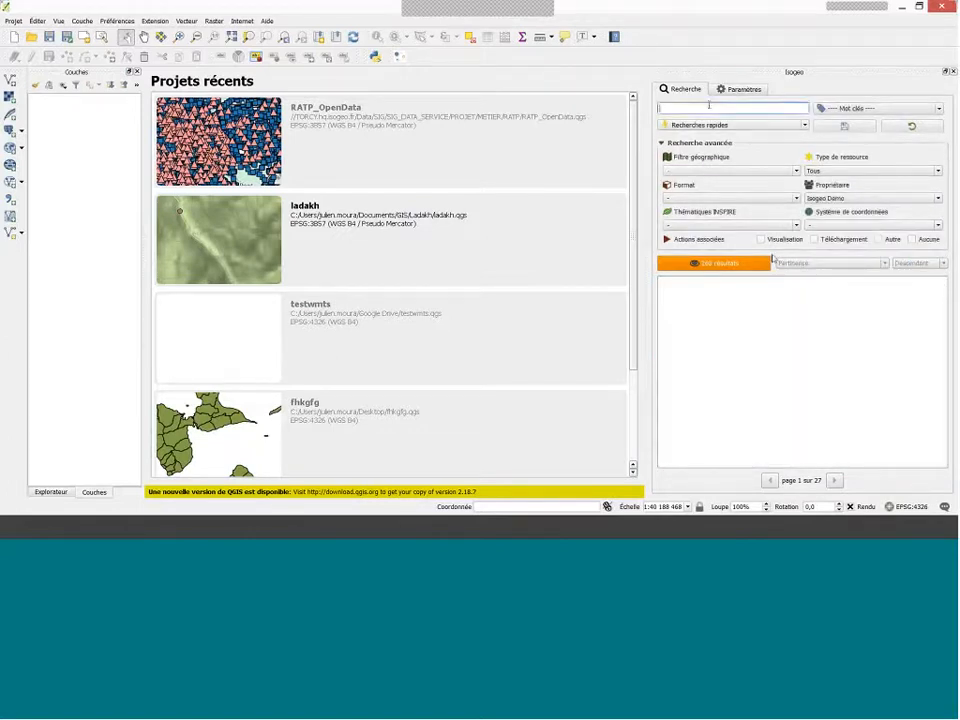
{"action": "type", "text": "département"}
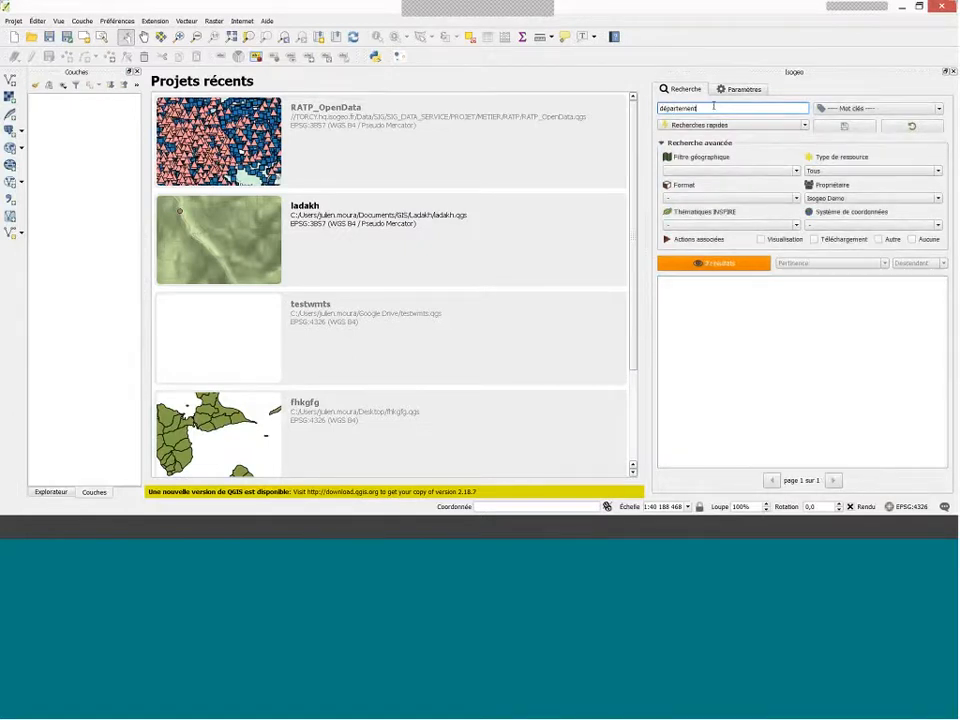
{"action": "left_click", "coordinate": [754, 265]}
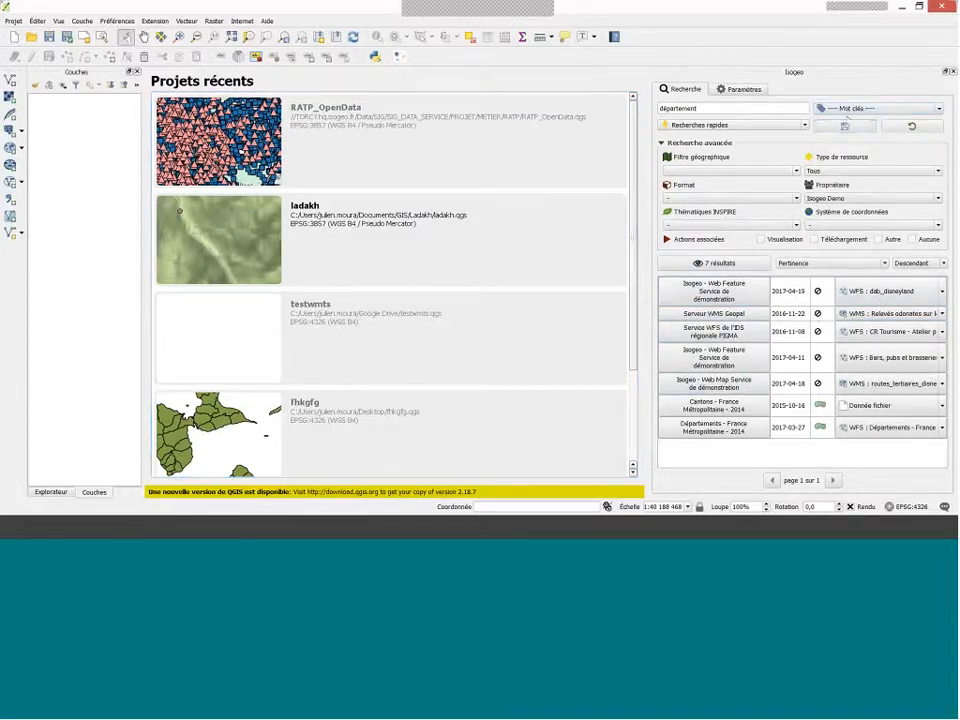
- Restrict the search to the Vecteur resource type and list the filtered results
{"action": "left_click", "coordinate": [870, 171]}
{"action": "left_click", "coordinate": [830, 198]}
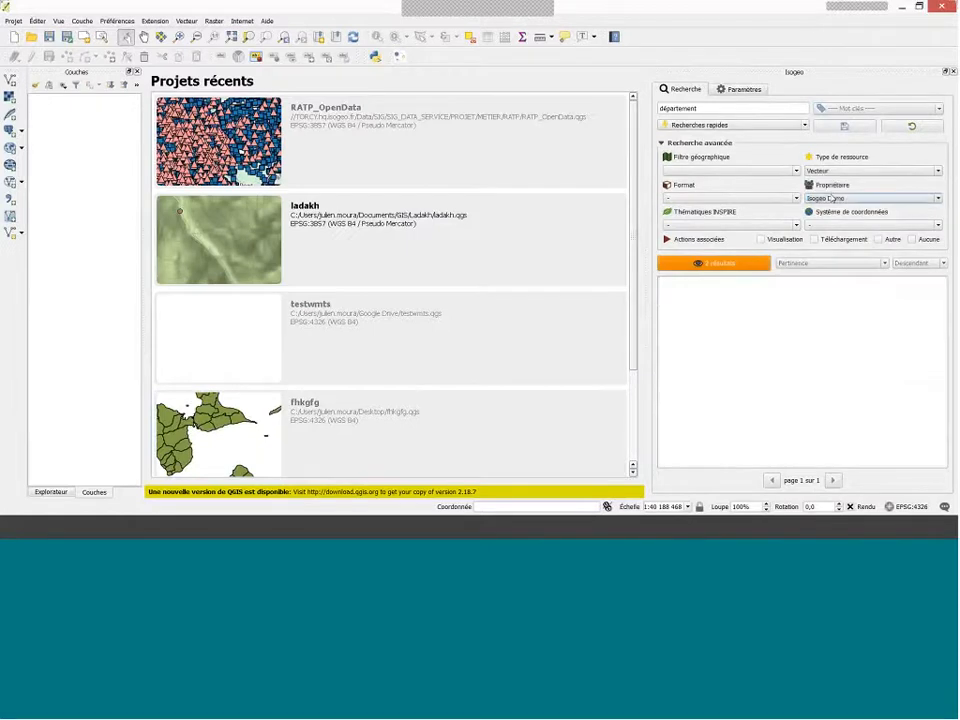
{"action": "left_click", "coordinate": [737, 265]}
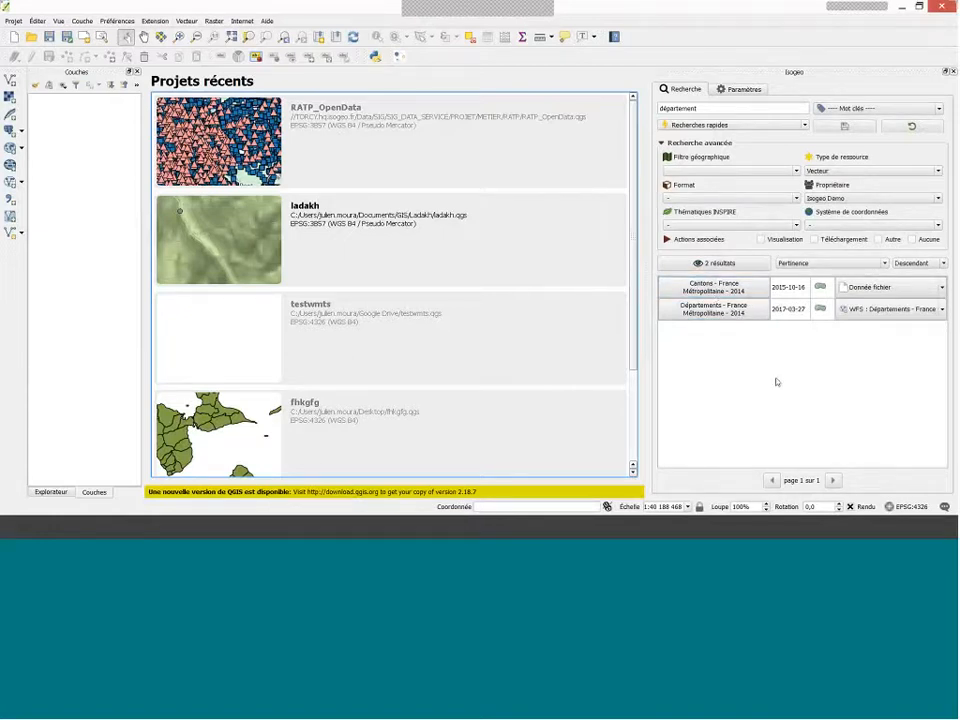
- Add the Départements - France Métropolitaine - 2014 dataset to the map as Donnée fichier and widen the Couches panel to show its full name
{"action": "left_click", "coordinate": [942, 288]}
{"action": "left_click", "coordinate": [942, 309]}
{"action": "left_click", "coordinate": [942, 309]}
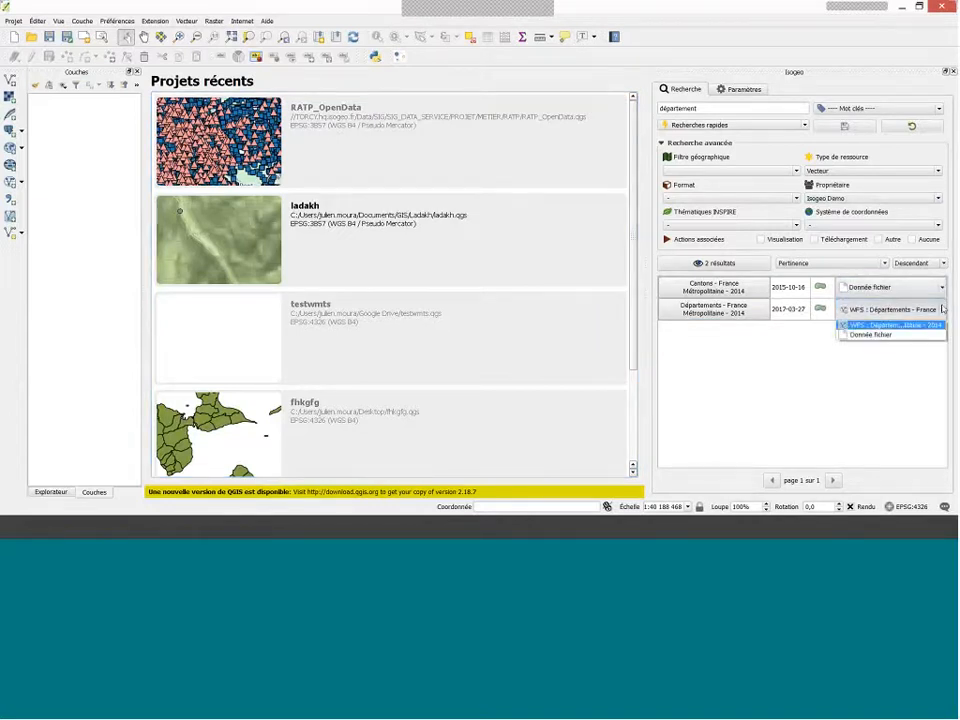
{"action": "left_click", "coordinate": [942, 309]}
{"action": "left_click", "coordinate": [942, 309]}
{"action": "left_click", "coordinate": [889, 336]}
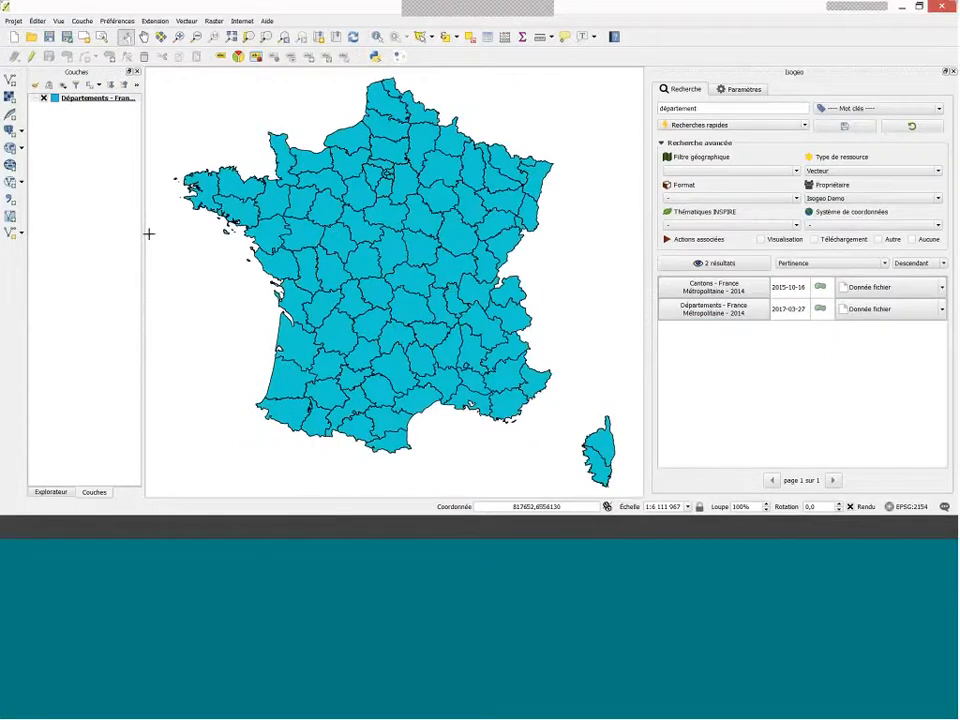
{"action": "left_click_drag", "start_coordinate": [141, 227], "coordinate": [221, 246]}
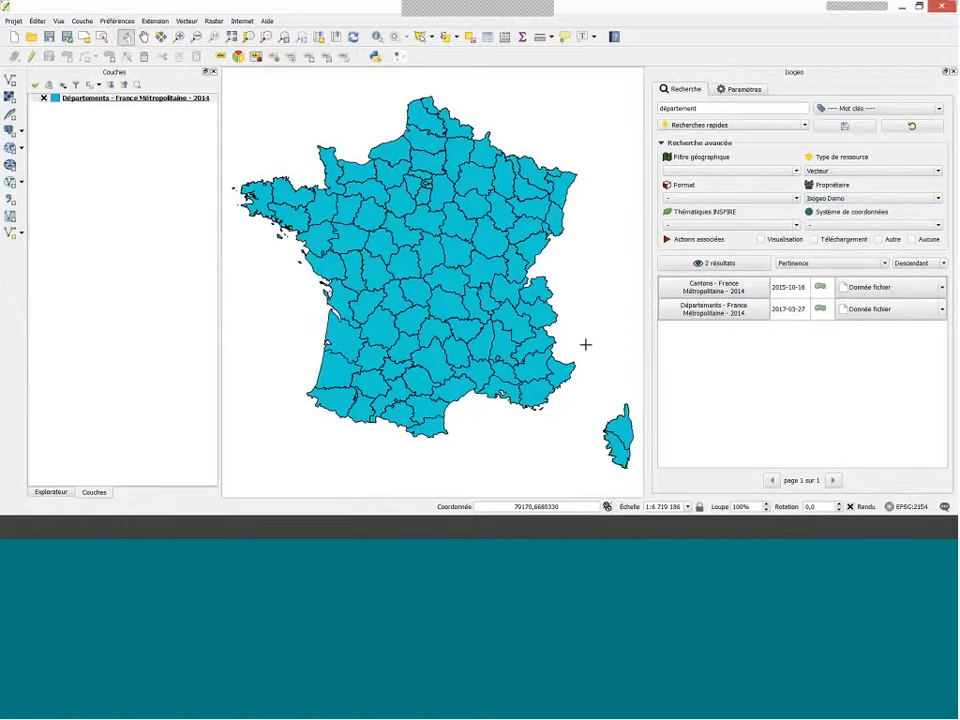
- Add the Cantons - France Métropolitaine - 2014 dataset to the map through its WMS service
{"action": "left_click", "coordinate": [941, 310]}
{"action": "left_click", "coordinate": [941, 310]}
{"action": "left_click", "coordinate": [942, 288]}
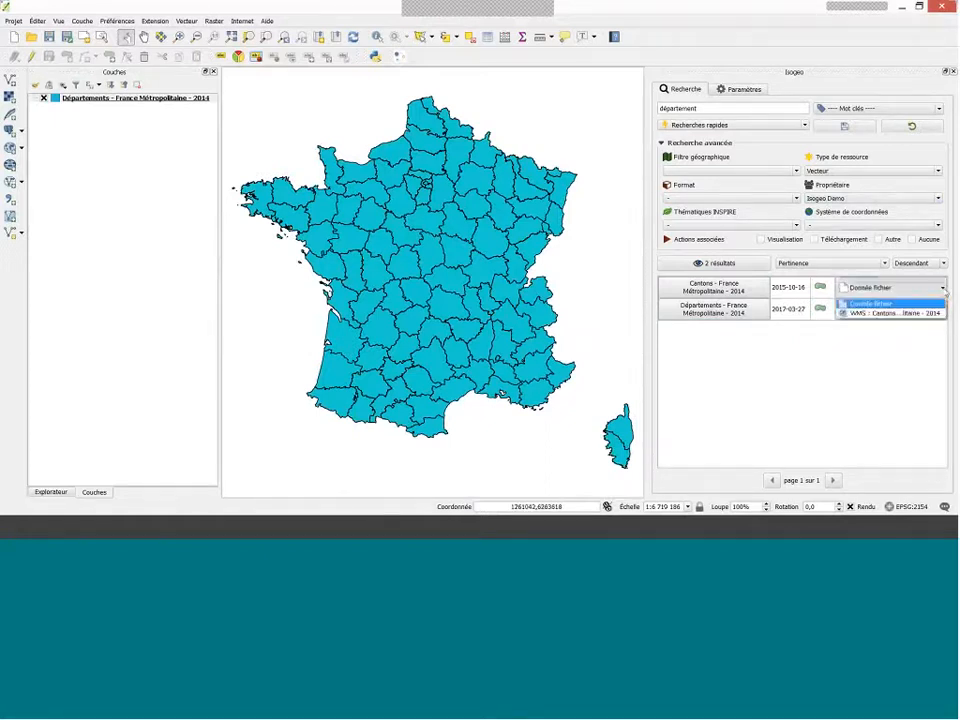
{"action": "left_click", "coordinate": [917, 313]}
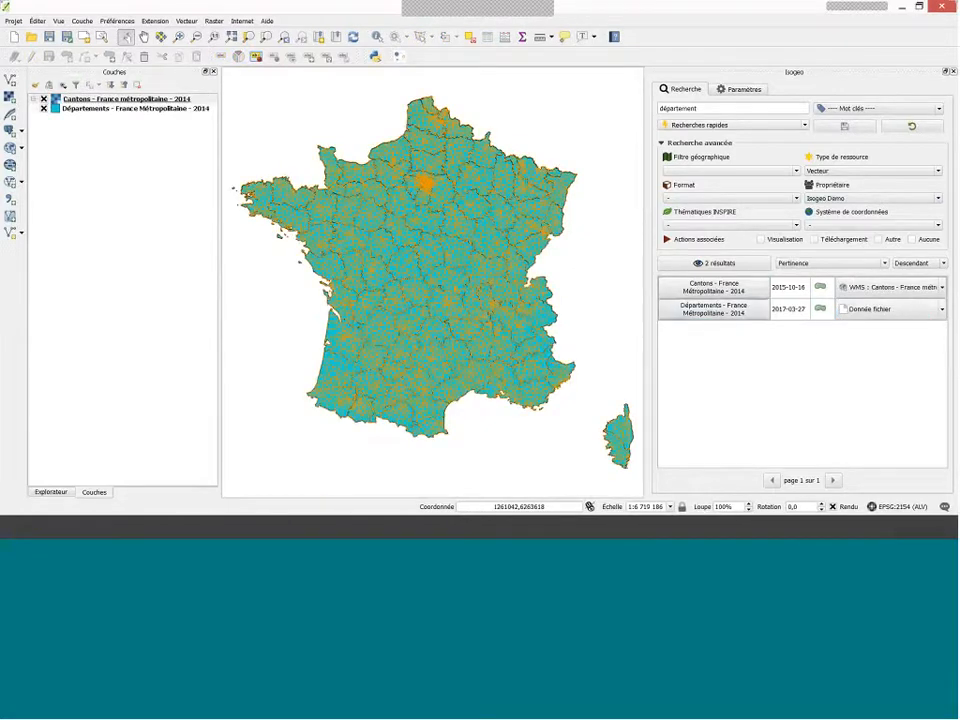
- Open the properties of the Départements layer and examine its name and source in the general information
{"action": "left_click", "coordinate": [138, 99]}
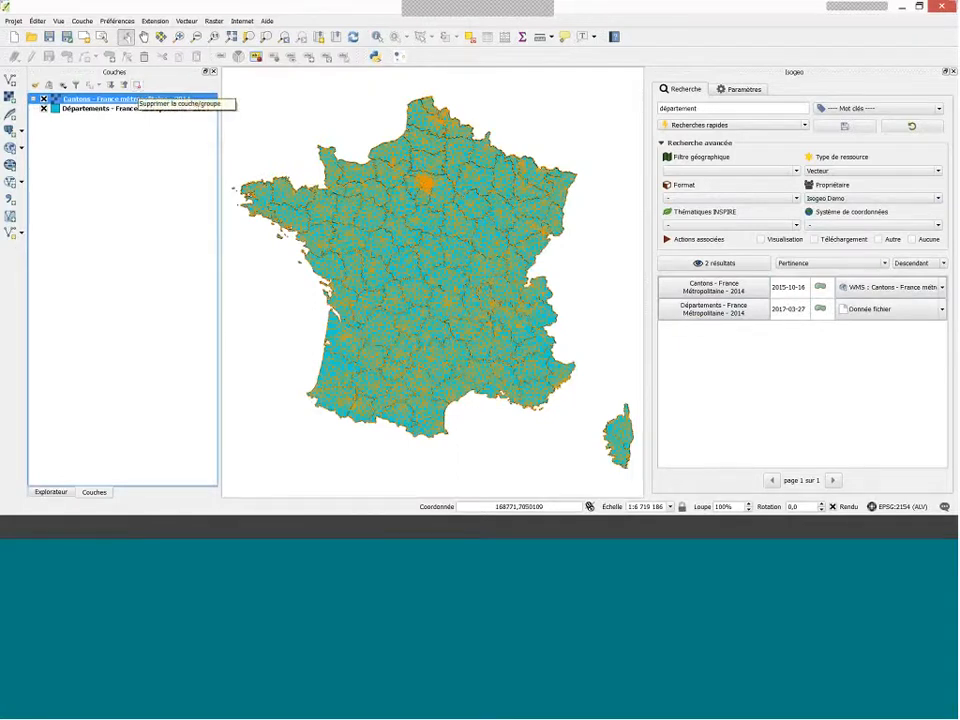
{"action": "left_click", "coordinate": [154, 143]}
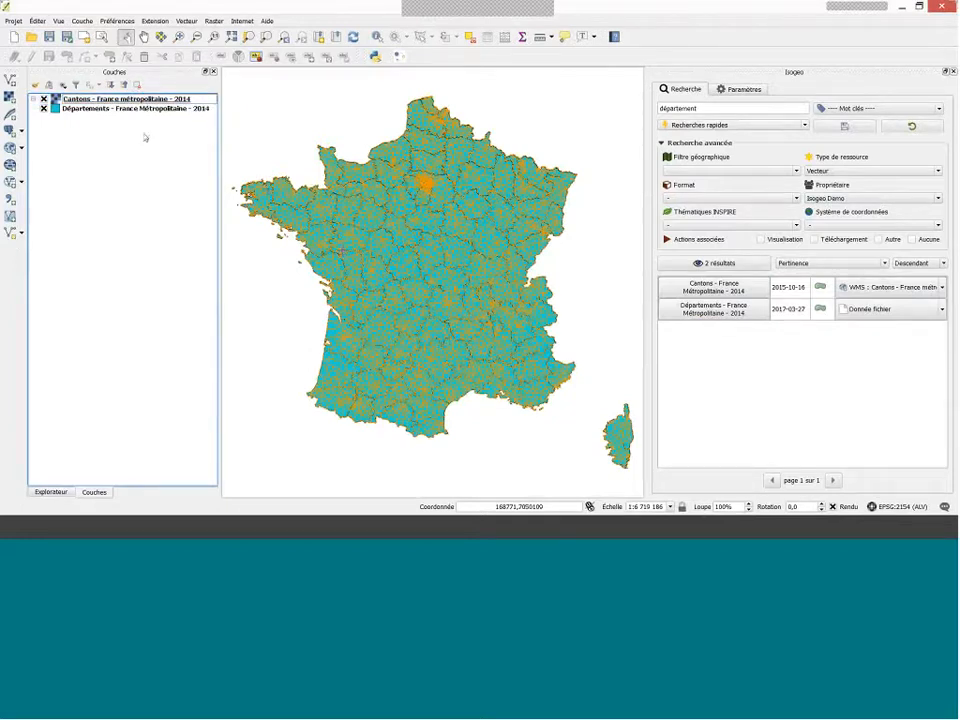
{"action": "key", "text": "Down"}
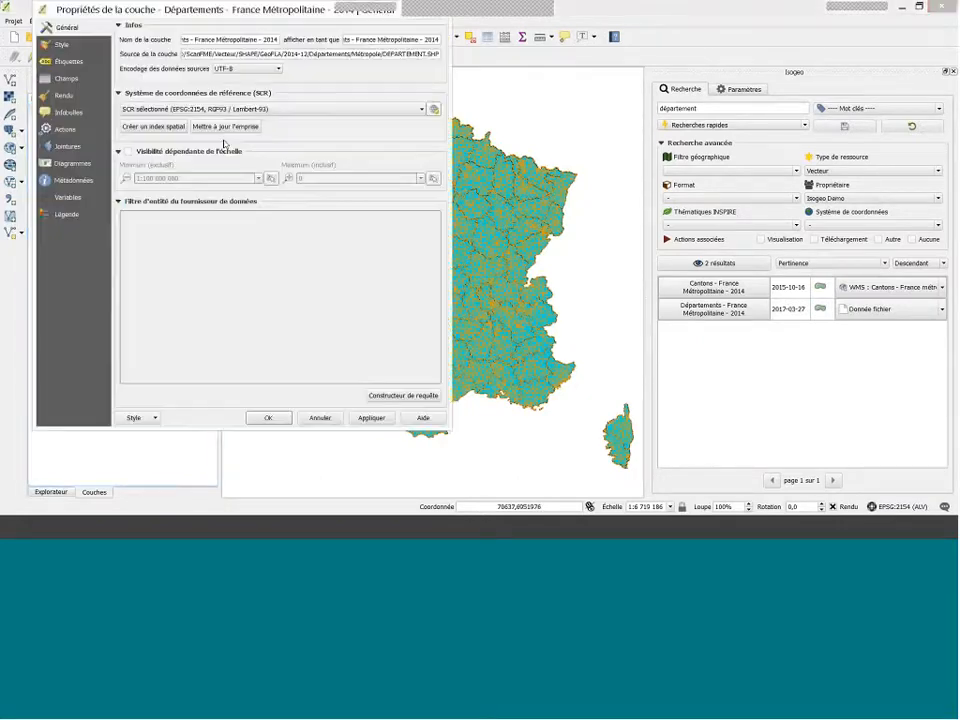
{"action": "left_click_drag", "start_coordinate": [390, 83], "coordinate": [384, 82]}
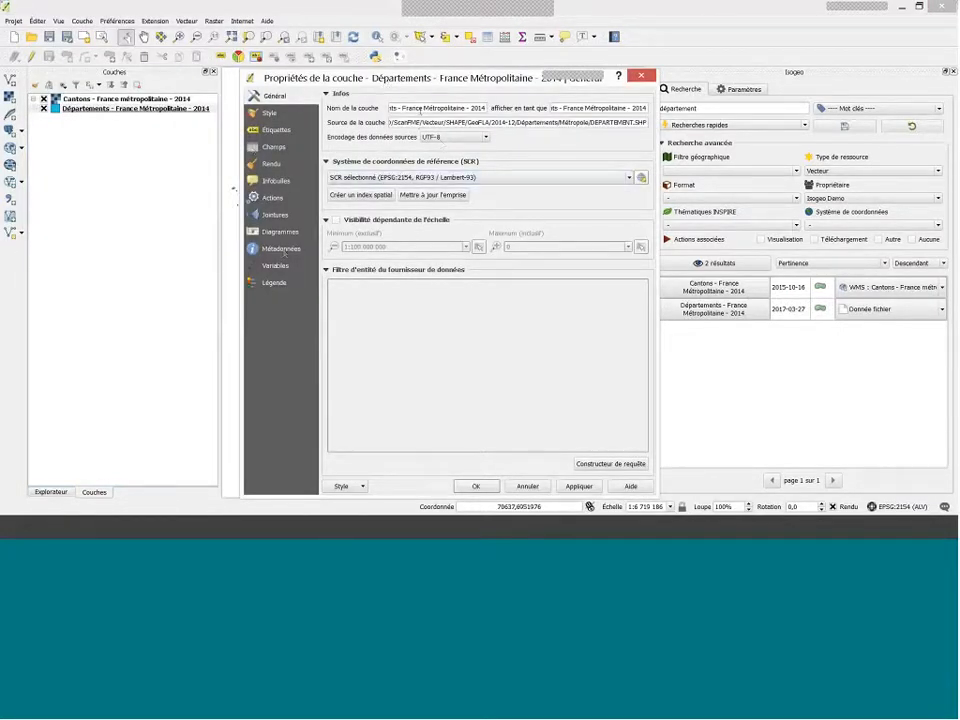
{"action": "left_click_drag", "start_coordinate": [486, 108], "coordinate": [416, 108]}
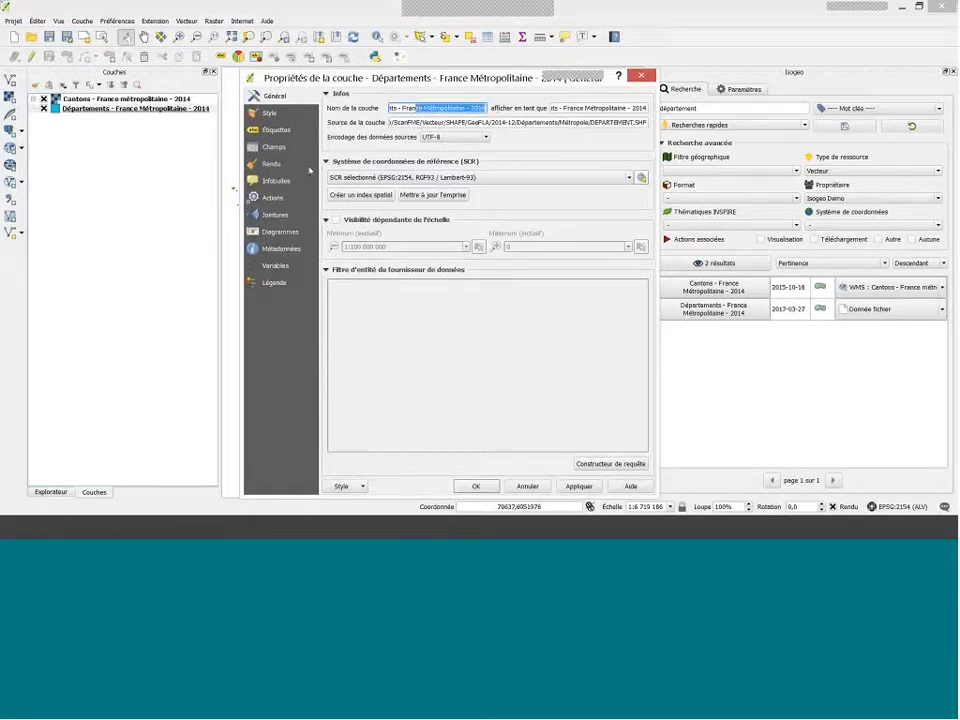
- Examine the title, abstract and keyword list in the Départements layer's metadata, and close the properties
{"action": "left_click", "coordinate": [291, 249]}
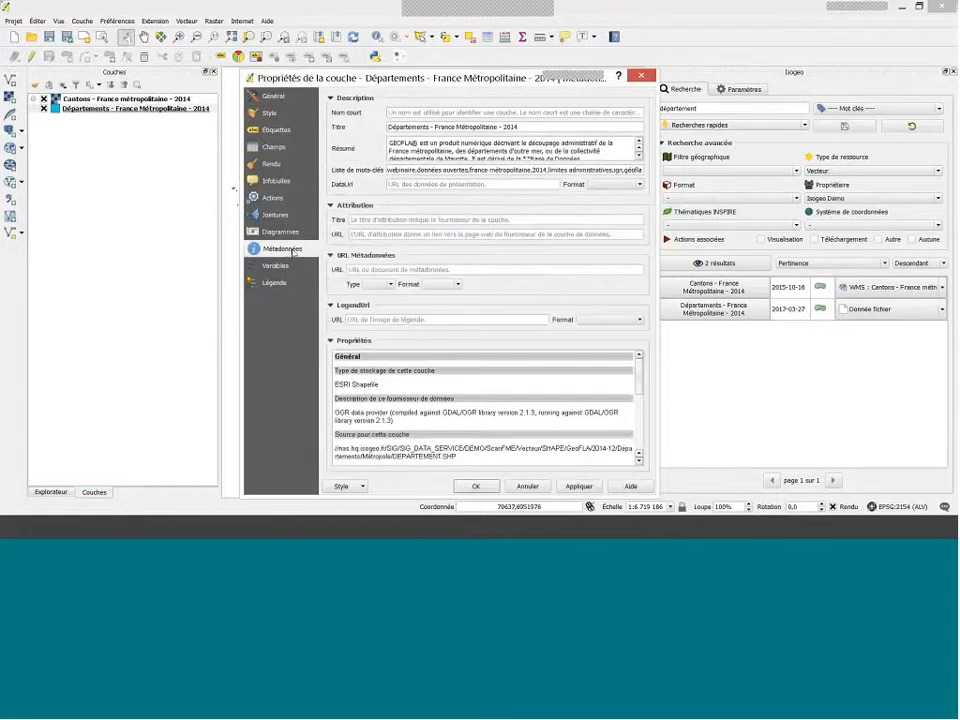
{"action": "mouse_move", "coordinate": [404, 143]}
{"action": "left_mouse_down"}
{"action": "mouse_move", "coordinate": [560, 166]}
{"action": "mouse_move", "coordinate": [390, 127]}
{"action": "left_mouse_up"}
{"action": "left_click", "coordinate": [396, 170]}
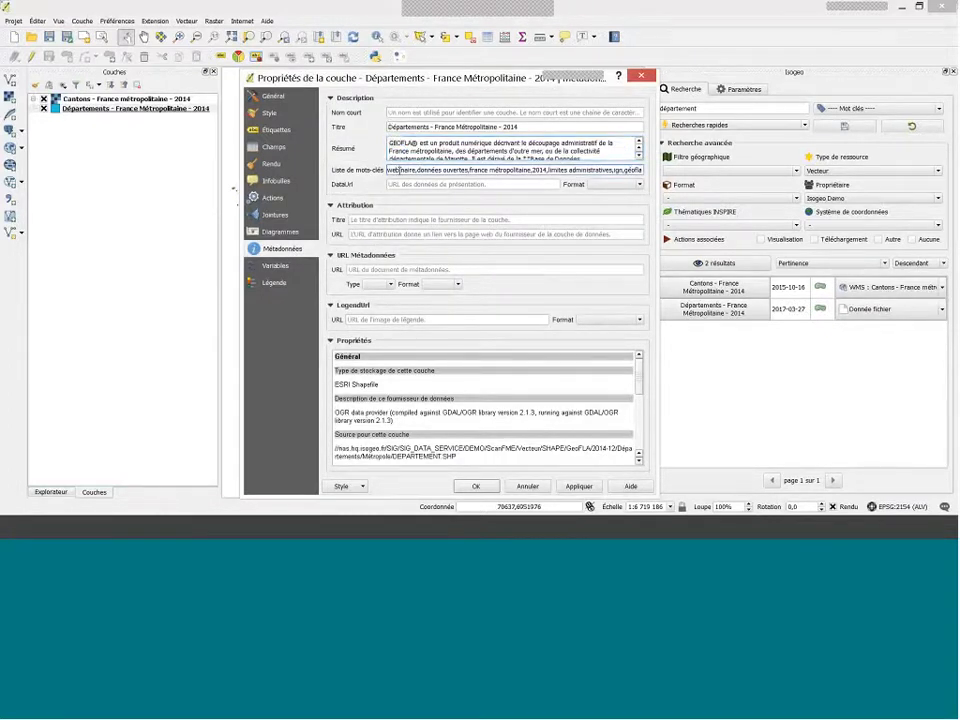
{"action": "left_click", "coordinate": [476, 486]}
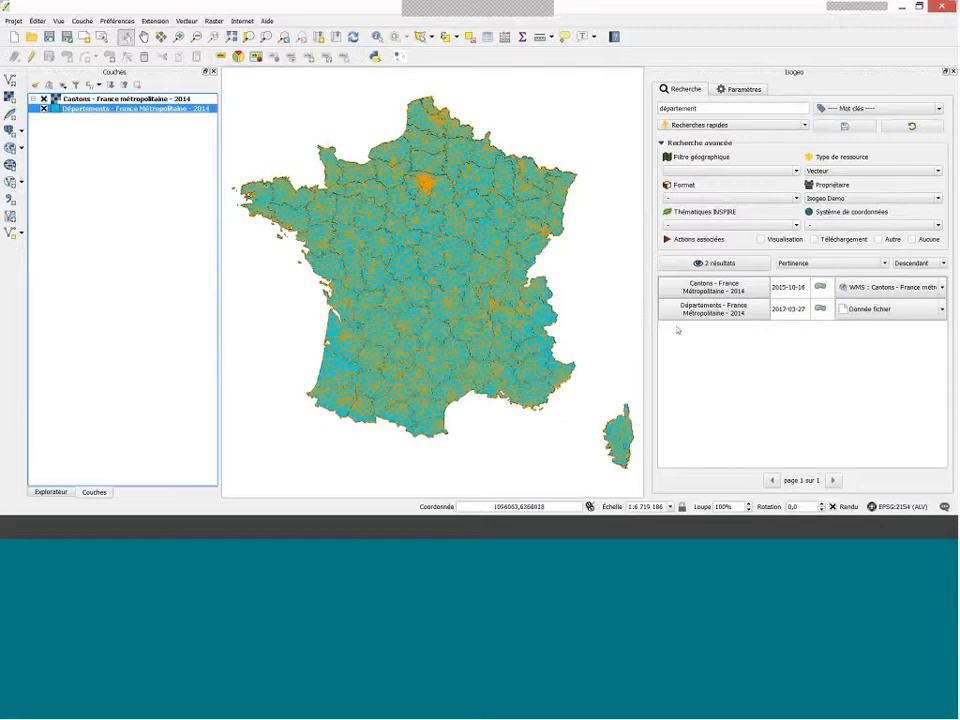
- Open the Isogeo metadata sheet of the Départements result and examine its general information and attribute table, ordered by name
{"action": "left_click", "coordinate": [716, 311]}
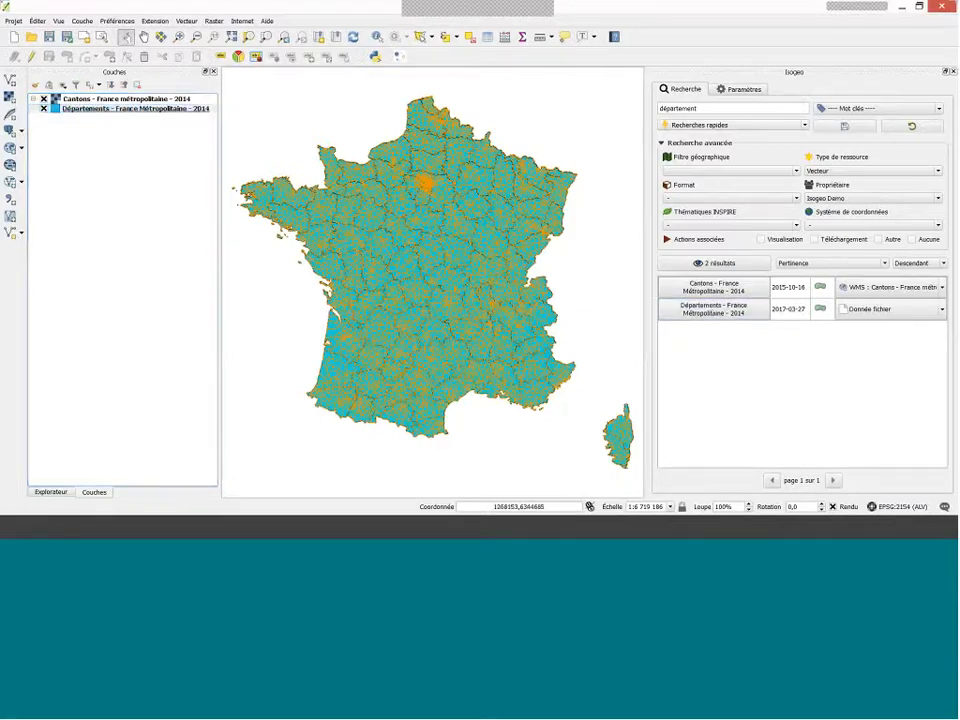
{"action": "left_click_drag", "start_coordinate": [397, 55], "coordinate": [289, 48]}
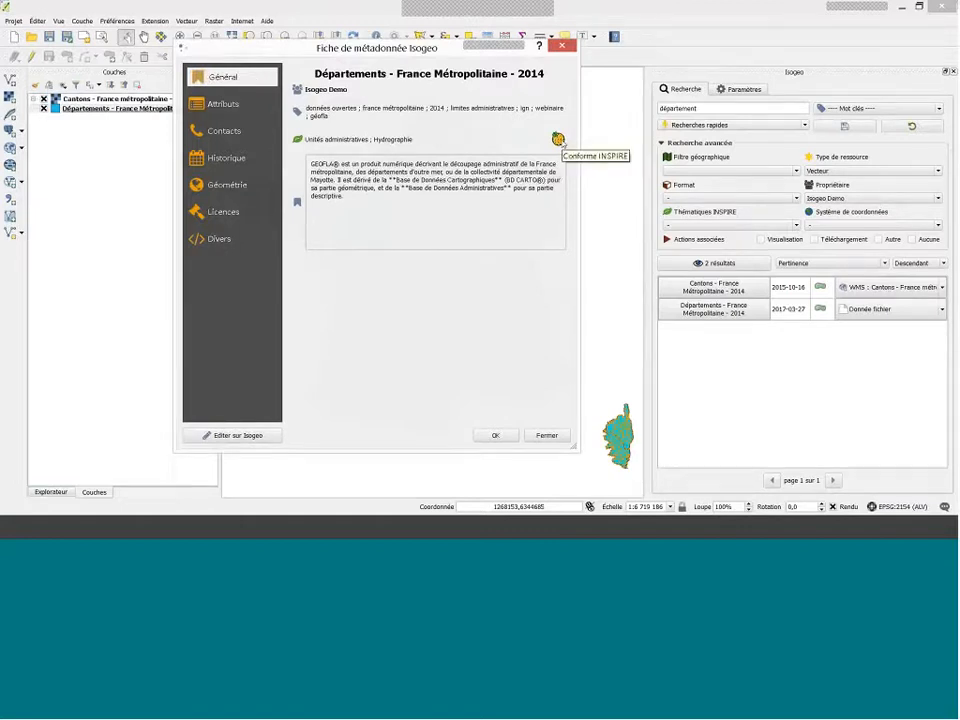
{"action": "left_click", "coordinate": [216, 103]}
{"action": "left_click", "coordinate": [312, 76]}
{"action": "scroll", "coordinate": [362, 155], "scroll_direction": "down", "scroll_amount": 3}
{"action": "scroll", "coordinate": [362, 155], "scroll_direction": "up", "scroll_amount": 3}
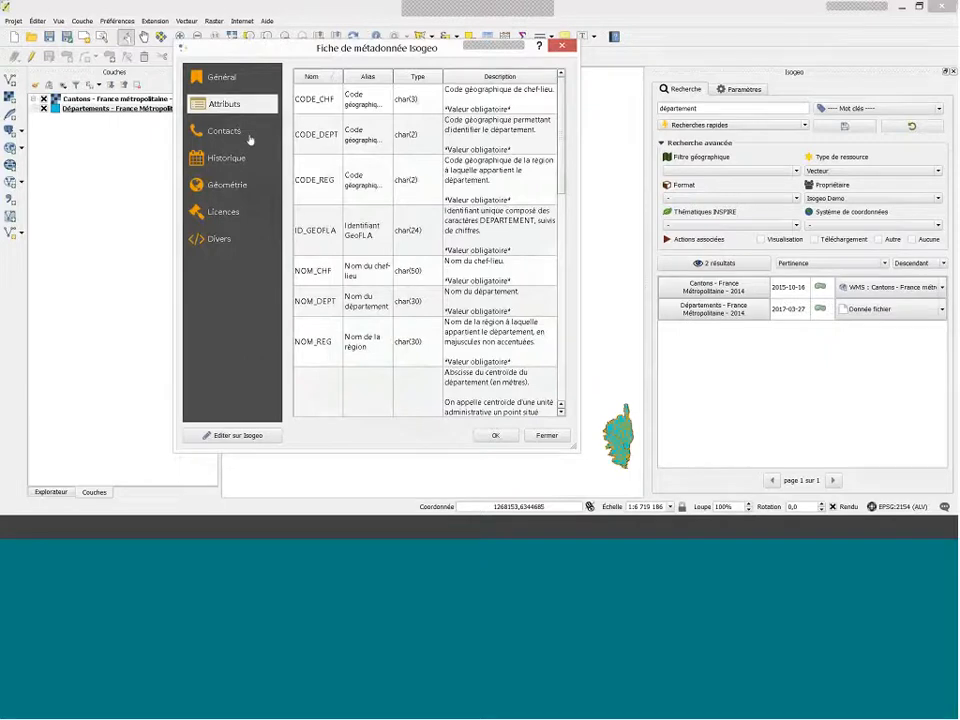
- Examine the contacts, history, geometry, licences and miscellaneous details in the Départements metadata sheet, and return to its general information
{"action": "left_click", "coordinate": [246, 136]}
{"action": "left_click", "coordinate": [241, 160]}
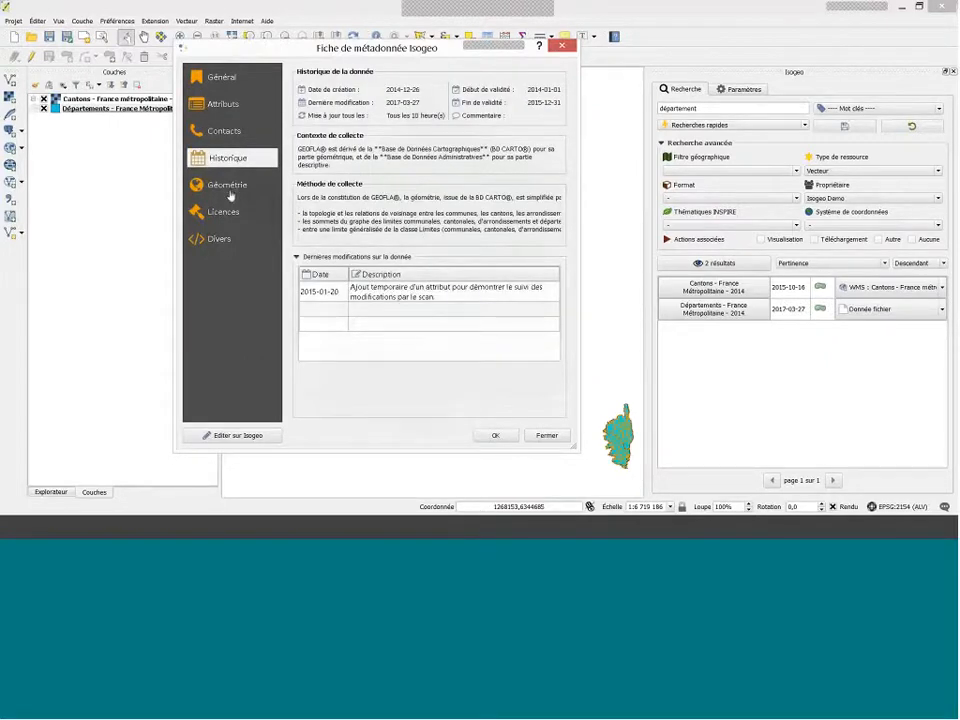
{"action": "left_click", "coordinate": [230, 194]}
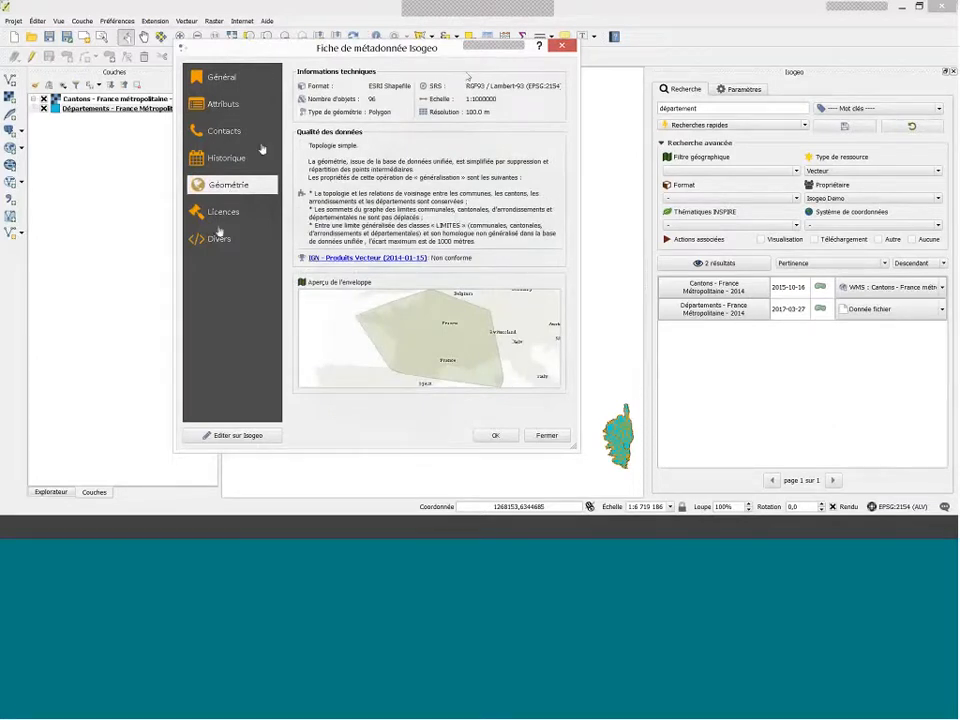
{"action": "left_click", "coordinate": [261, 208]}
{"action": "left_click", "coordinate": [236, 240]}
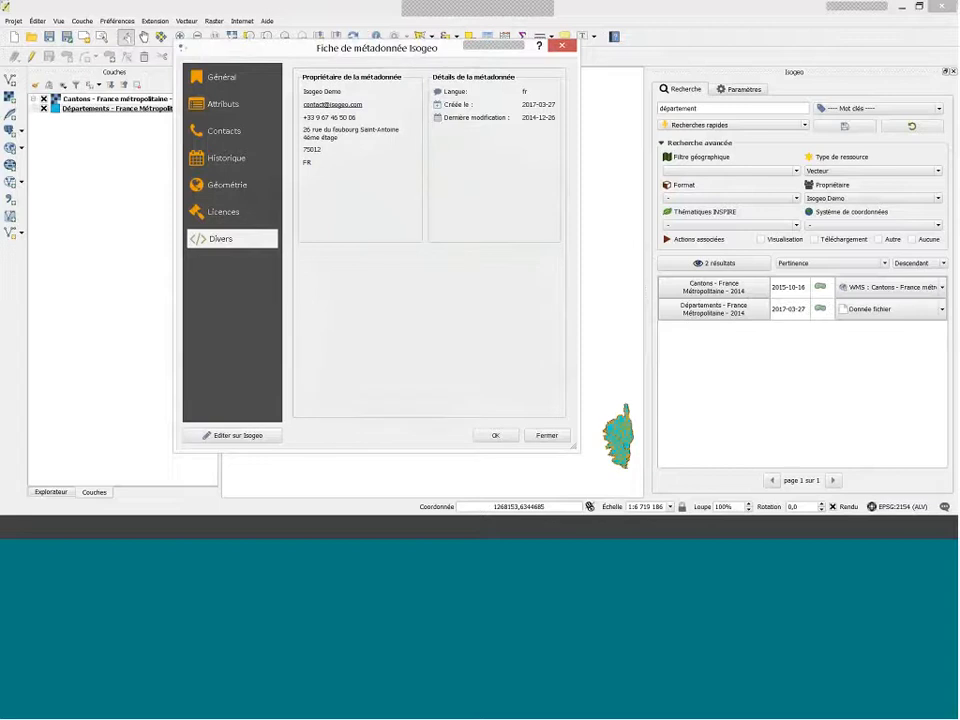
{"action": "left_click", "coordinate": [214, 78]}
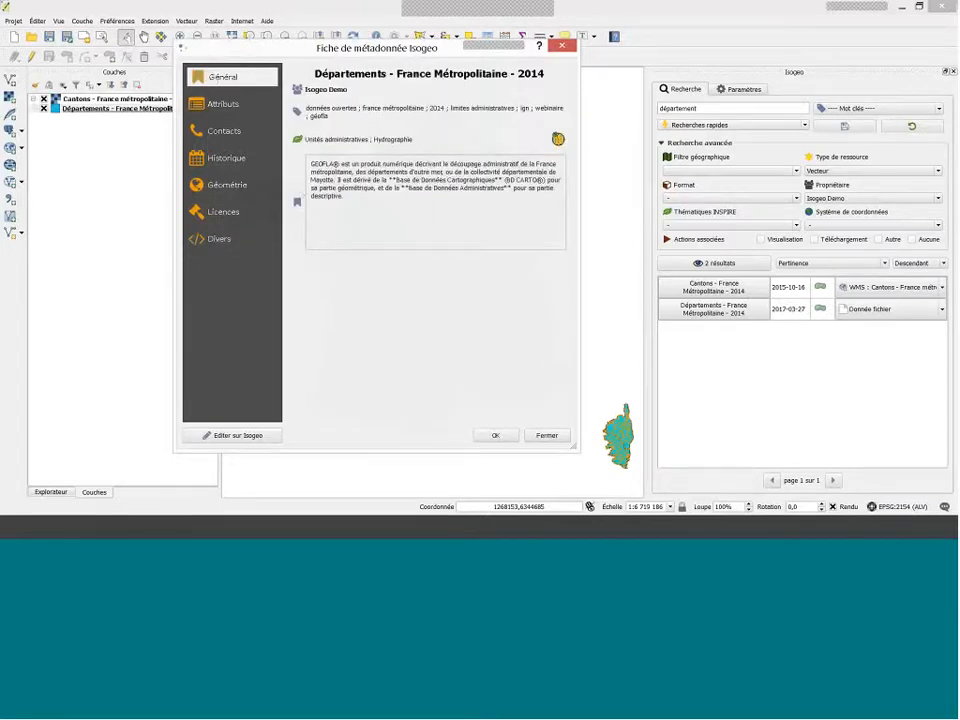
- Open the Départements record for editing on the Isogeo website, close the plugin's metadata sheet, and switch back to QGIS
{"action": "left_click", "coordinate": [273, 439]}
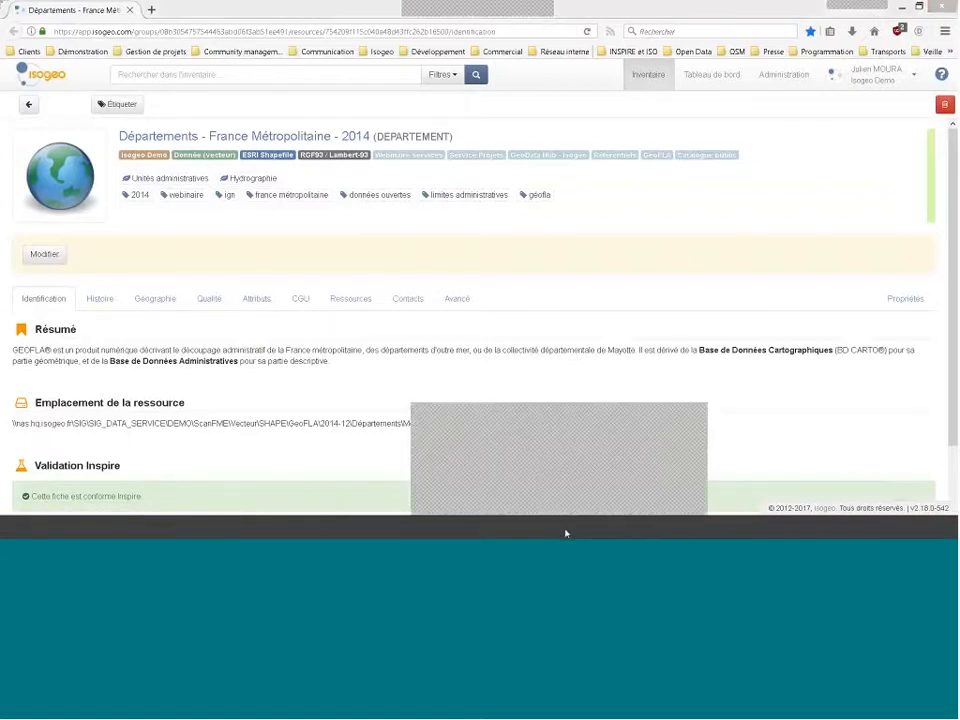
{"action": "left_click", "coordinate": [487, 460]}
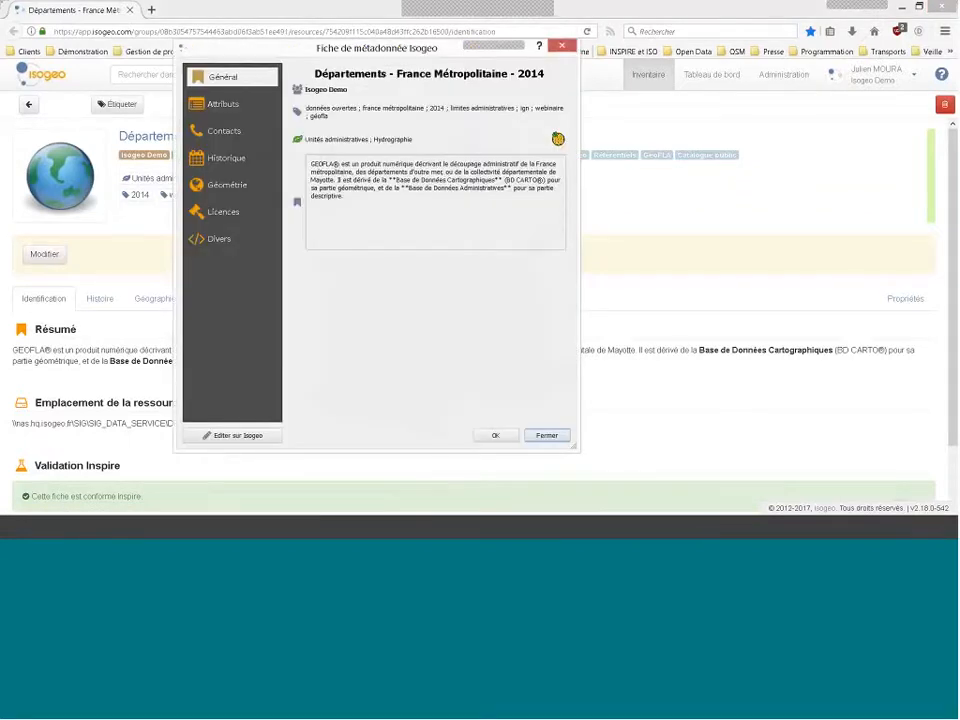
{"action": "left_click", "coordinate": [547, 435]}
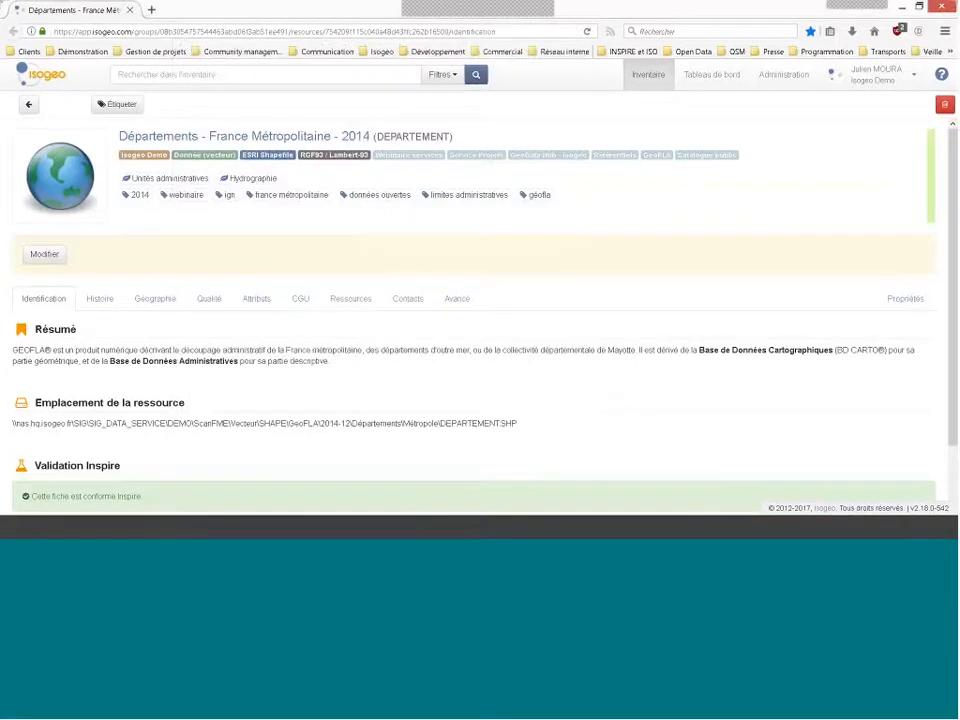
{"action": "left_click", "coordinate": [562, 529]}
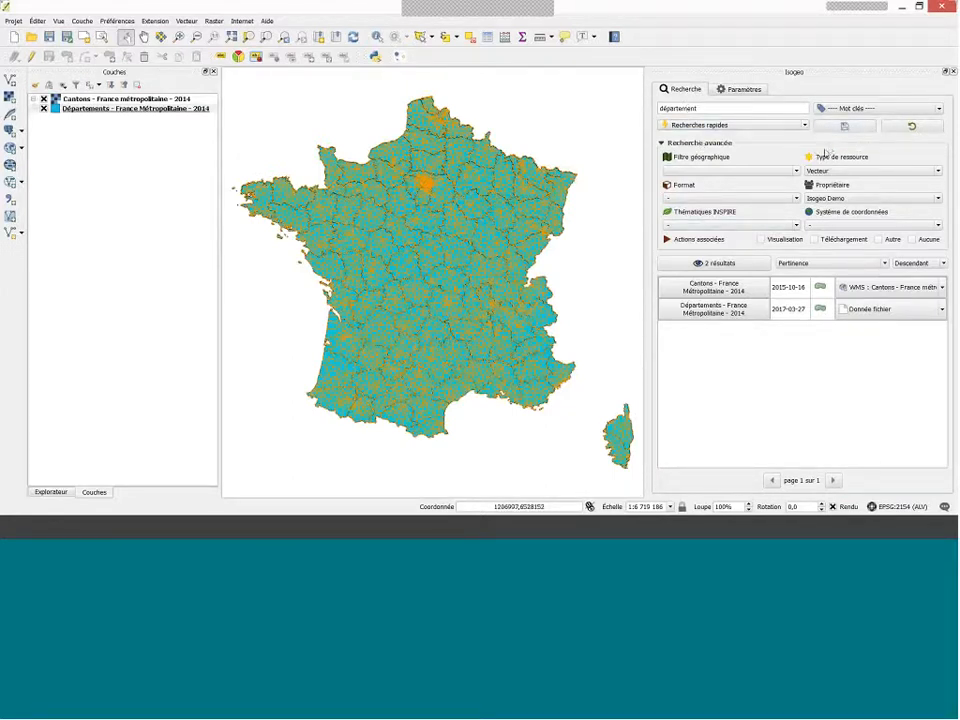
- Narrow the département search to the keyword géofla and the ESRI Shapefile format
{"action": "left_click", "coordinate": [872, 110]}
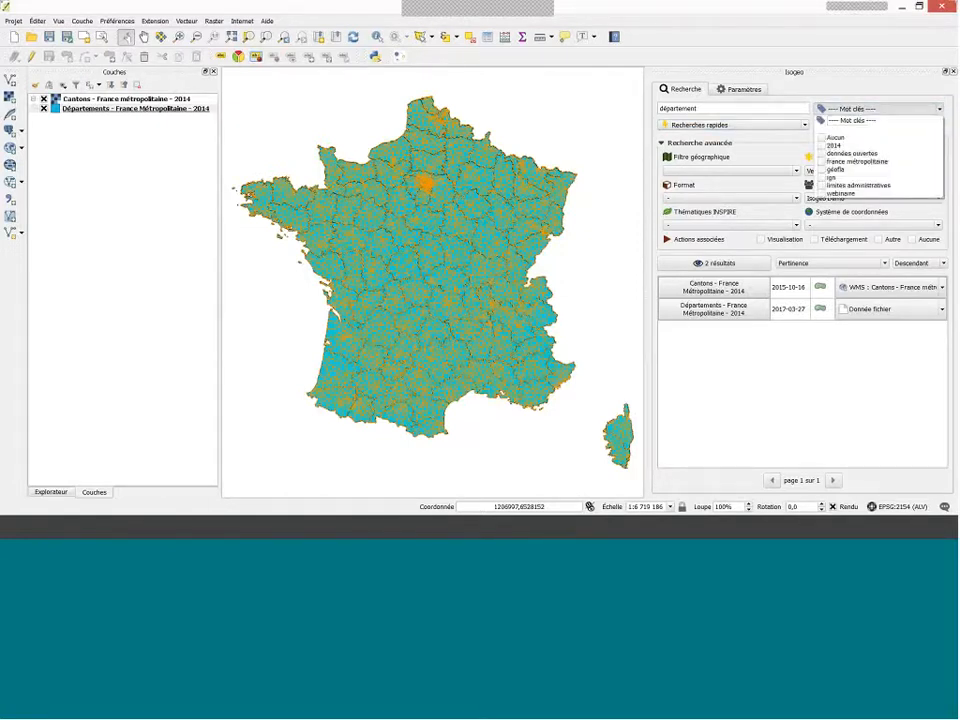
{"action": "left_click", "coordinate": [829, 171]}
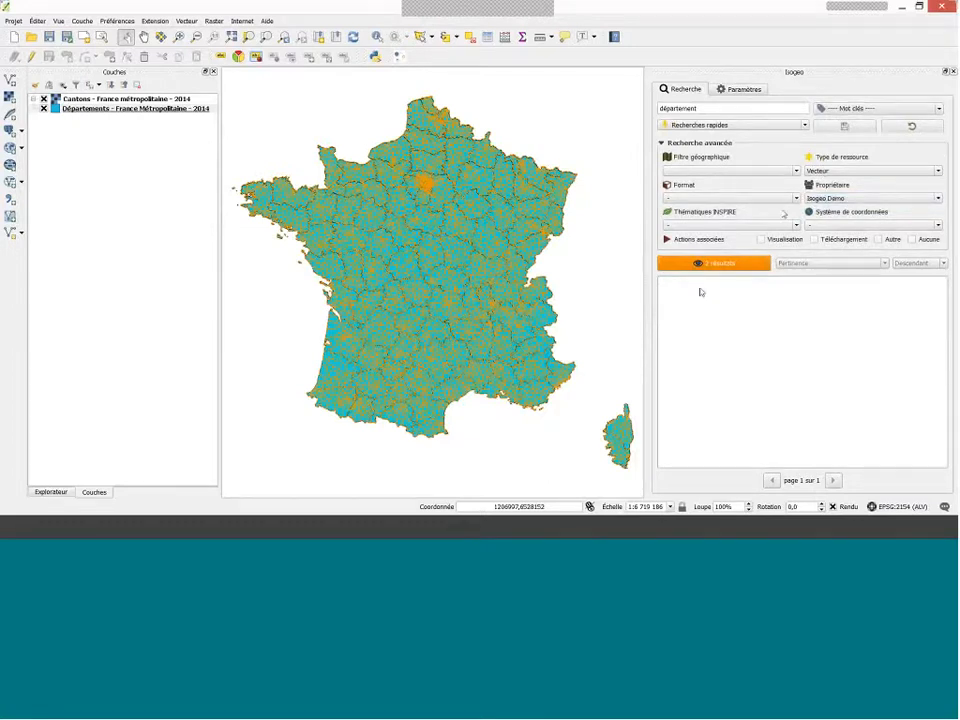
{"action": "left_click", "coordinate": [788, 201]}
{"action": "left_click", "coordinate": [745, 226]}
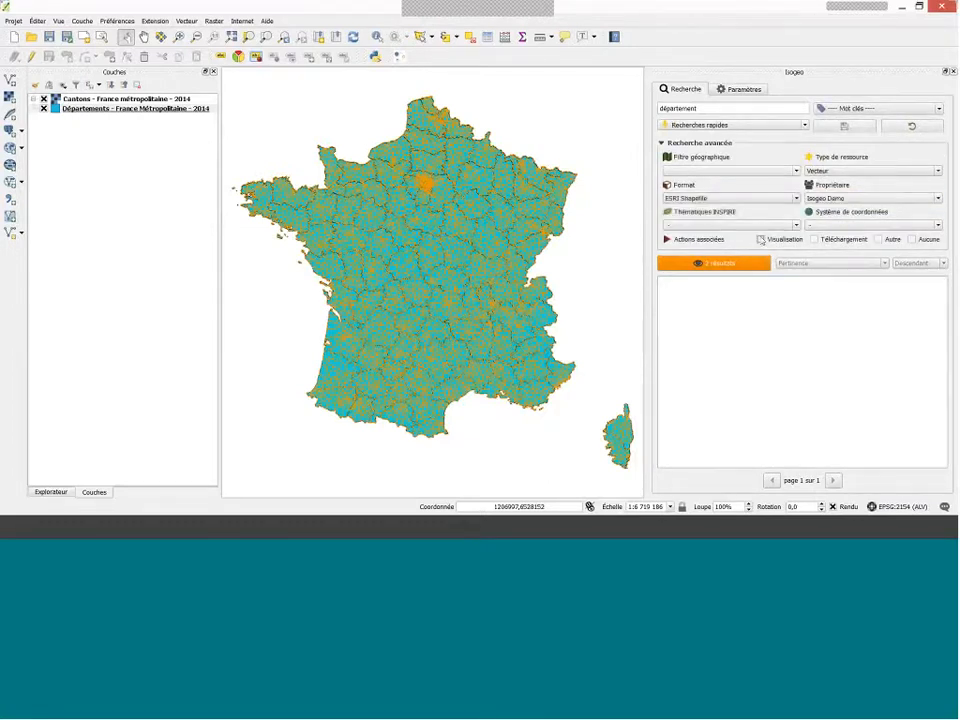
- Save the current search criteria as a quick search named webinaire_mai2017
{"action": "left_click", "coordinate": [844, 126]}
{"action": "left_click_drag", "start_coordinate": [520, 222], "coordinate": [442, 128]}
{"action": "left_click", "coordinate": [412, 152]}
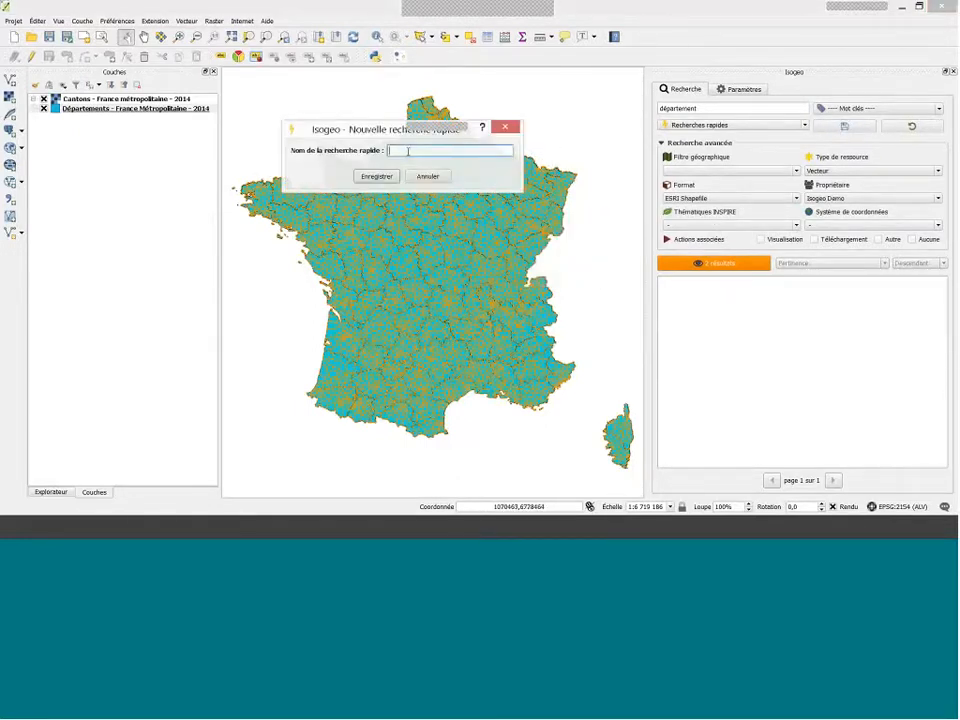
{"action": "type", "text": "webinaire"}
{"action": "key", "text": "BackSpace"}
{"action": "key", "text": "BackSpace"}
{"action": "key", "text": "BackSpace"}
{"action": "key", "text": "BackSpace"}
{"action": "type", "text": "aire_mai2017"}
{"action": "left_click", "coordinate": [376, 176]}
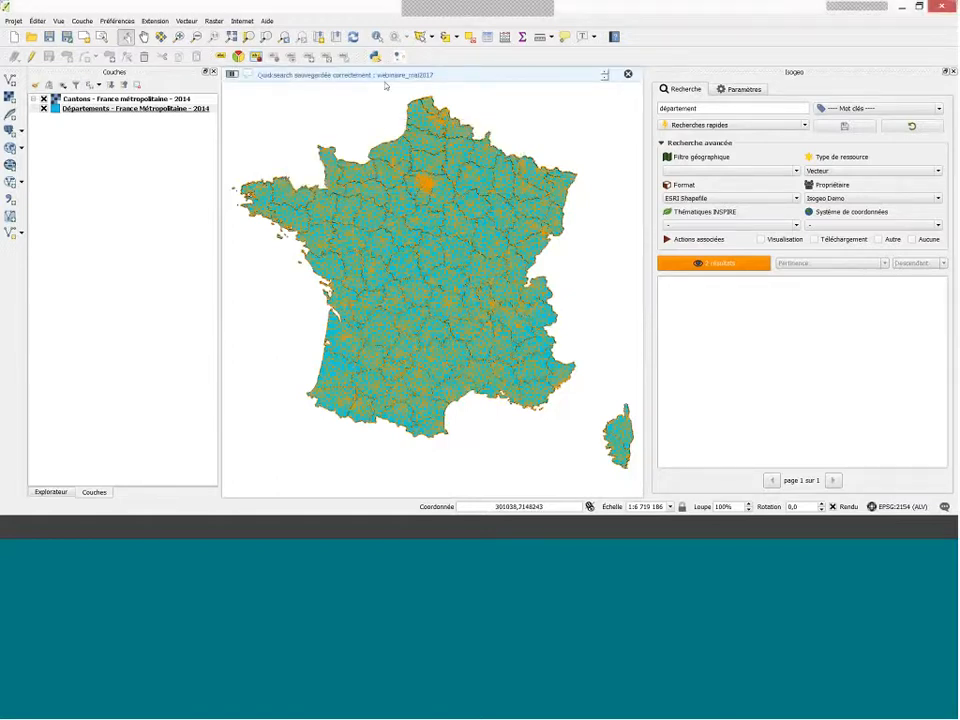
- Reset the search criteria and delete the saved quick searches truc and test_121
{"action": "left_click", "coordinate": [905, 127]}
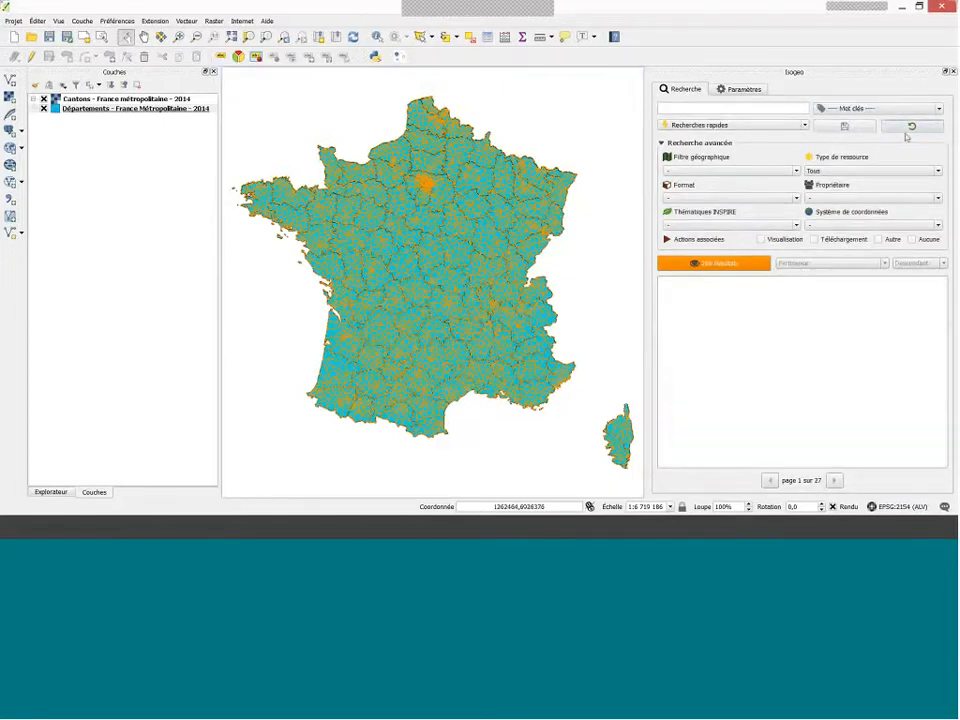
{"action": "left_click", "coordinate": [740, 89]}
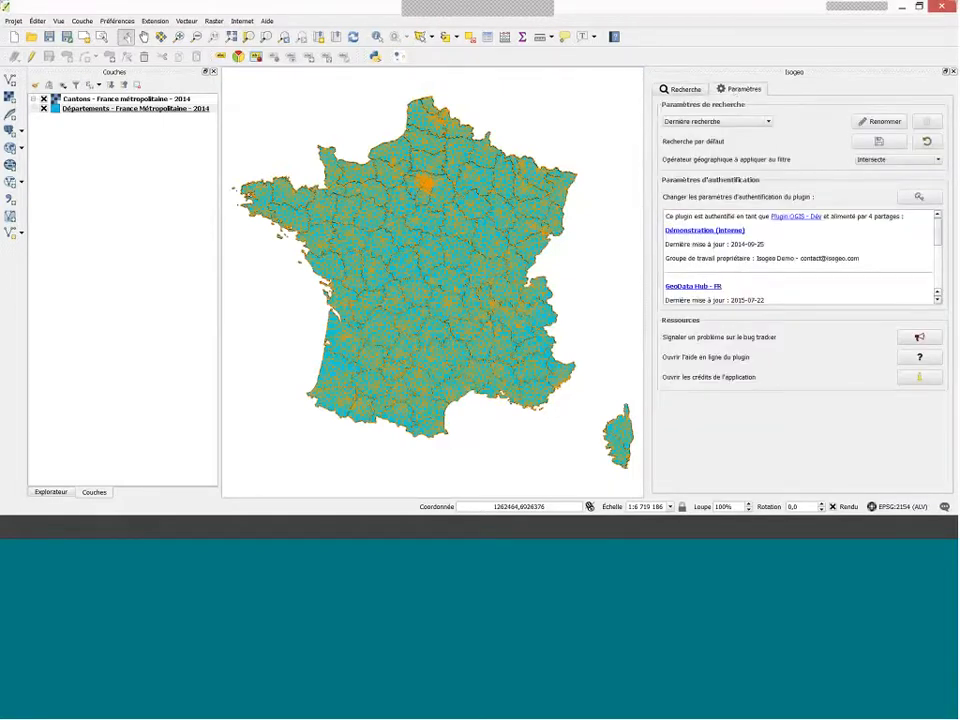
{"action": "left_click", "coordinate": [716, 121]}
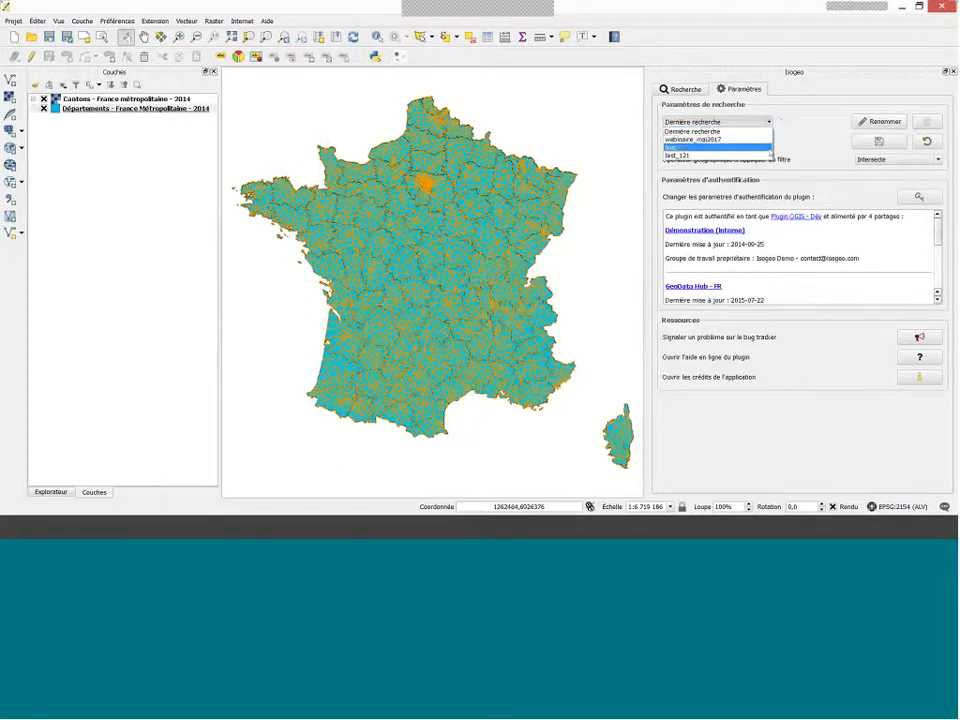
{"action": "left_click", "coordinate": [716, 147]}
{"action": "left_click", "coordinate": [927, 121]}
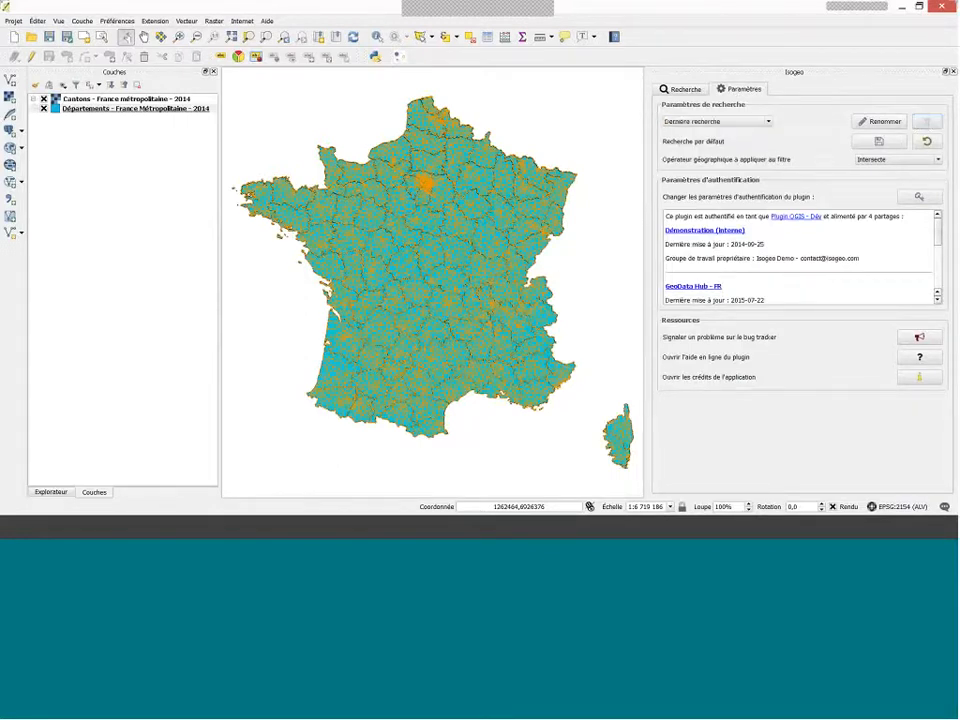
{"action": "left_click", "coordinate": [769, 122]}
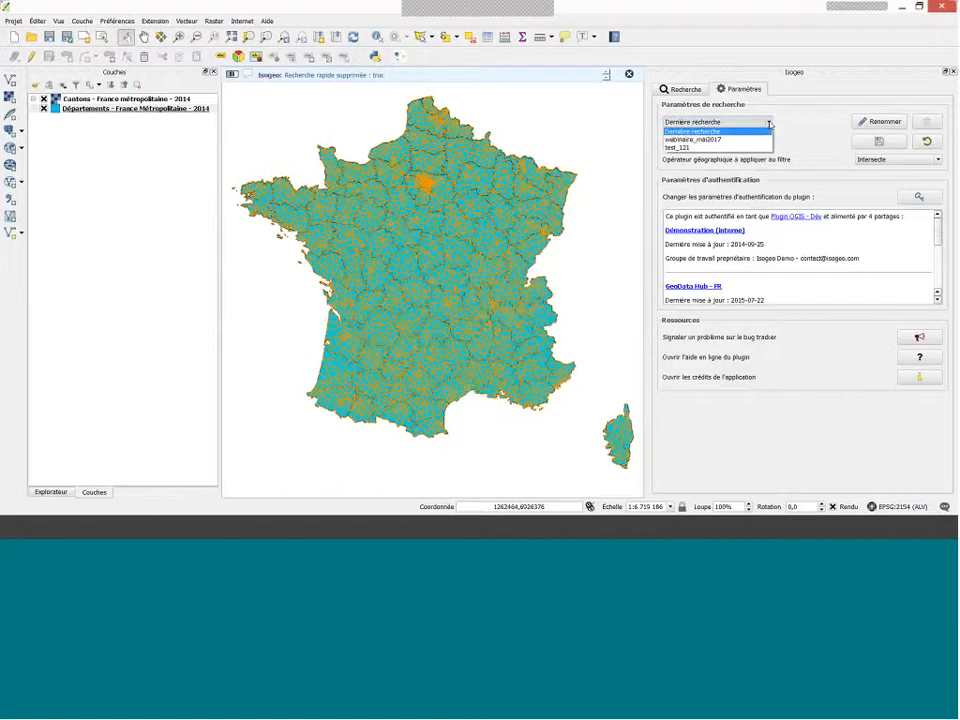
{"action": "left_click", "coordinate": [750, 143]}
{"action": "left_click", "coordinate": [927, 121]}
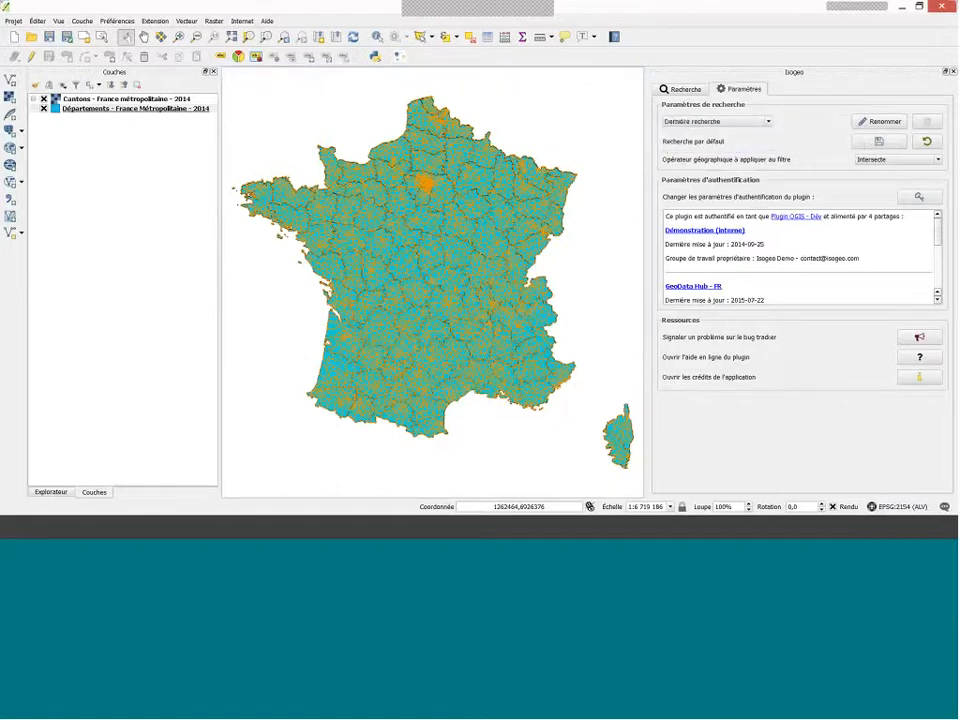
- Load the quick search webinaire_mai2017, check its keyword filter, and display its list of results
{"action": "left_click", "coordinate": [692, 91]}
{"action": "left_click", "coordinate": [806, 126]}
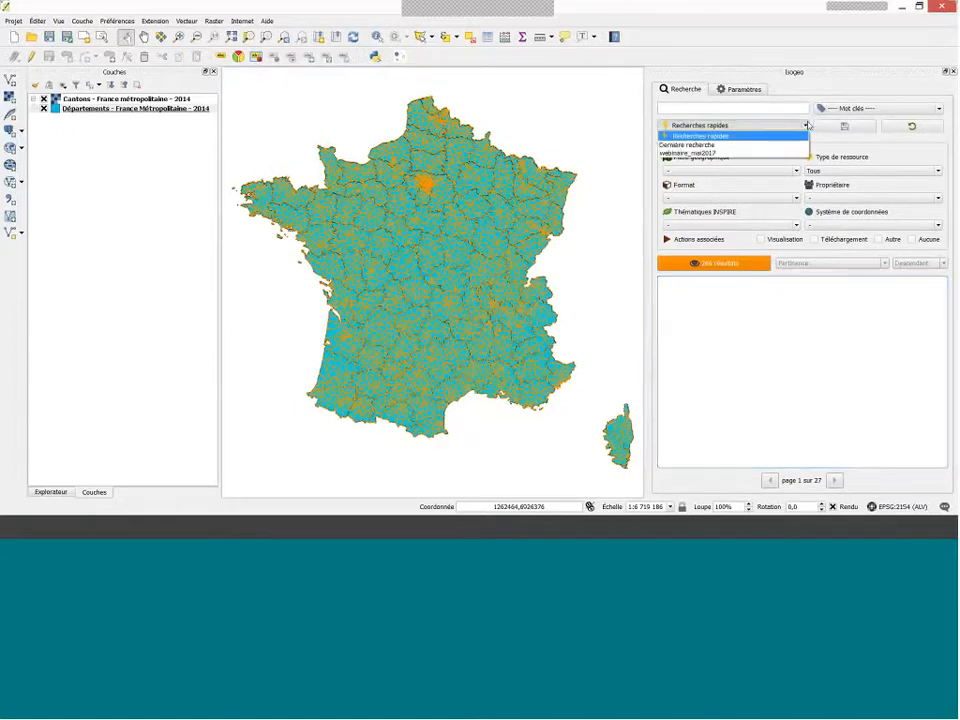
{"action": "left_click", "coordinate": [733, 153]}
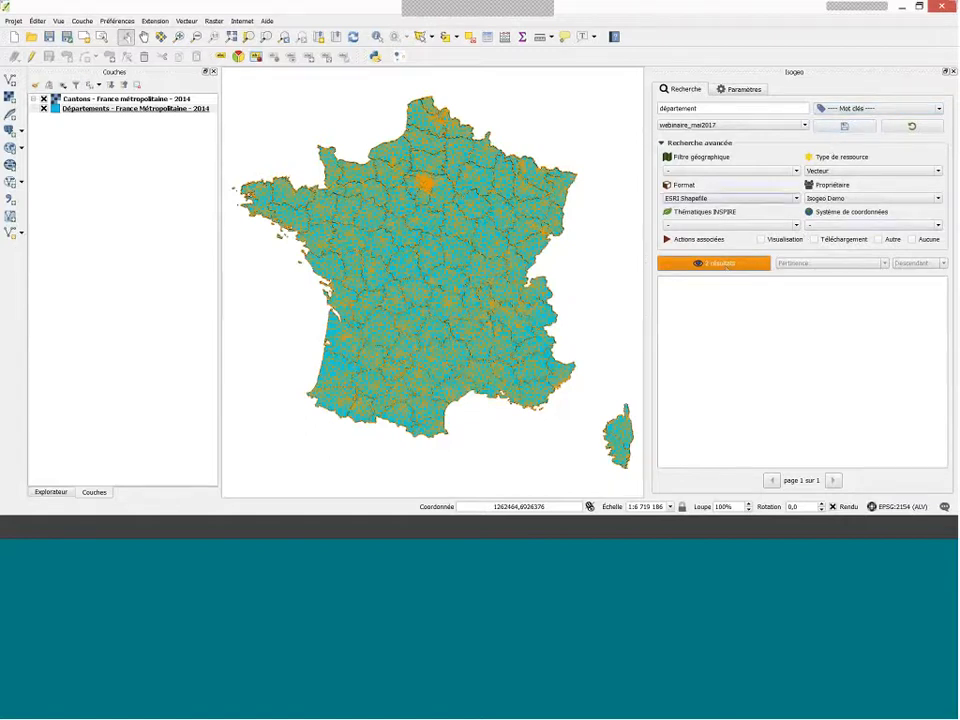
{"action": "left_click", "coordinate": [930, 107]}
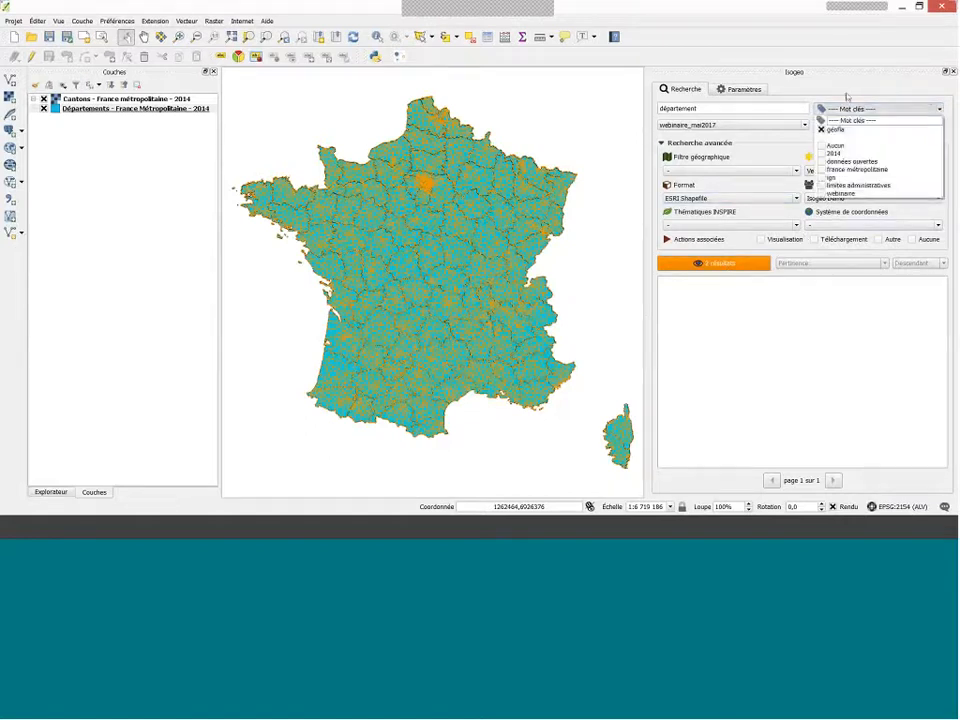
{"action": "left_click", "coordinate": [846, 96]}
{"action": "left_click", "coordinate": [743, 264]}
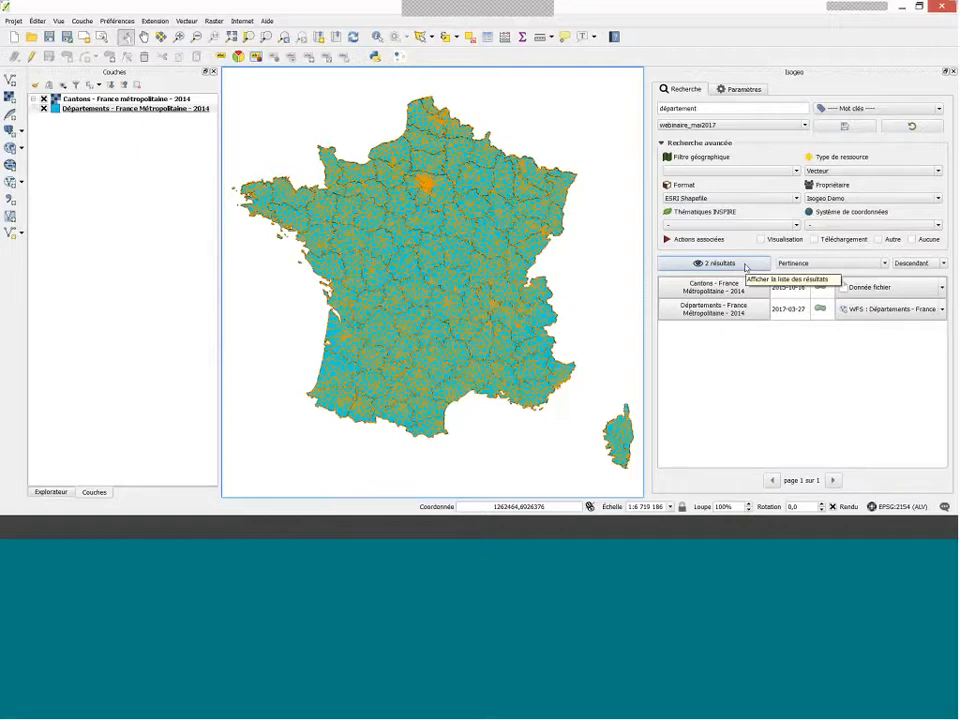
{"action": "left_click", "coordinate": [885, 198]}
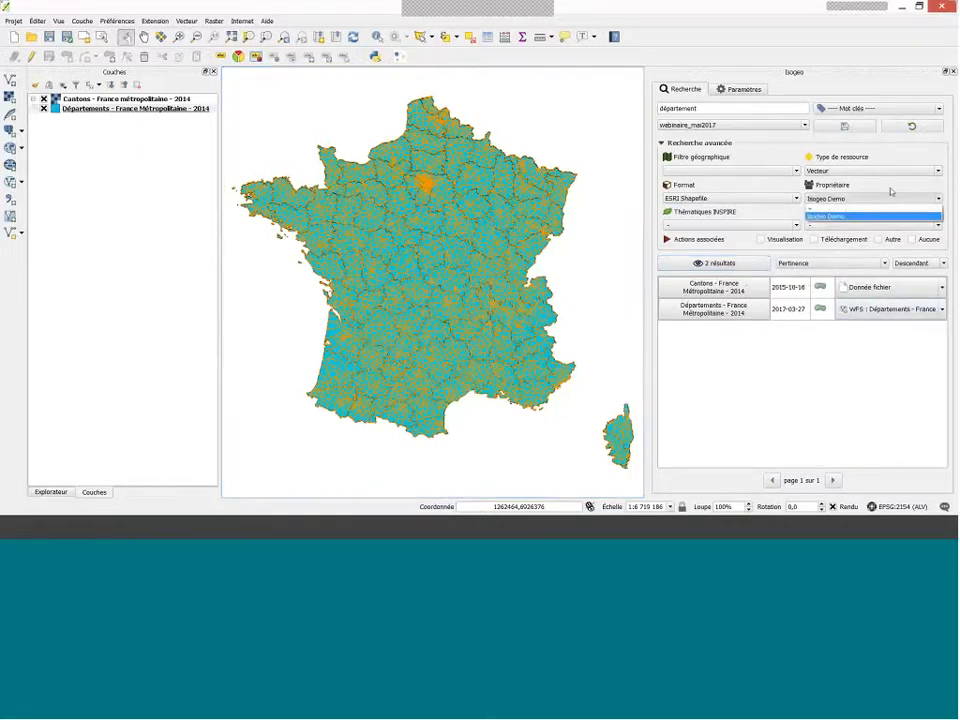
{"action": "left_click", "coordinate": [891, 188]}
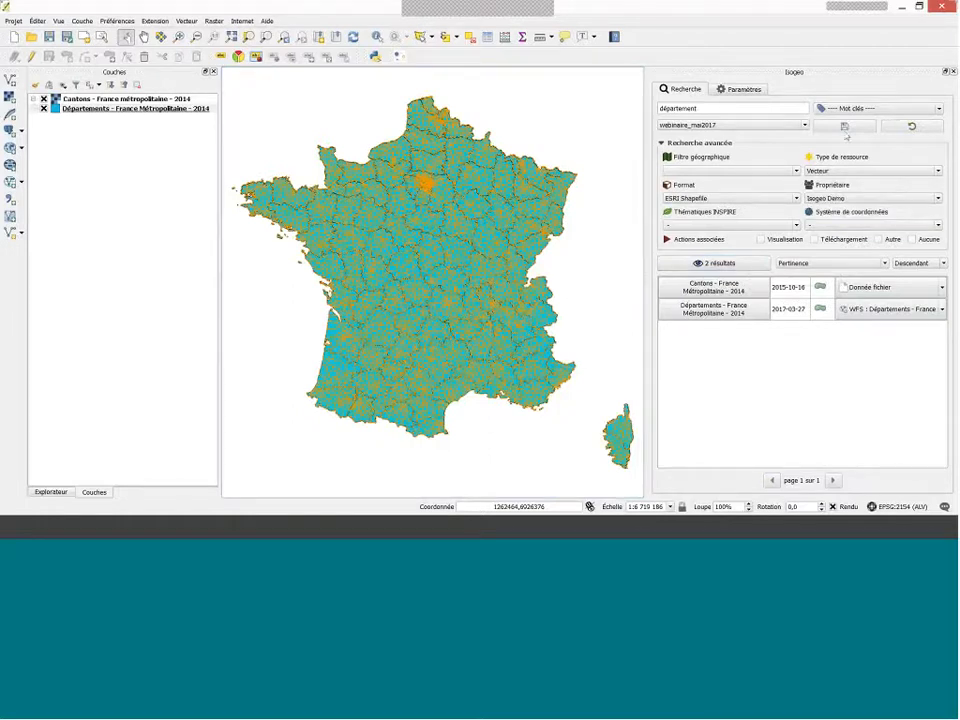
- Save the current search as the plugin's default search and return to the search results
{"action": "left_click", "coordinate": [740, 89]}
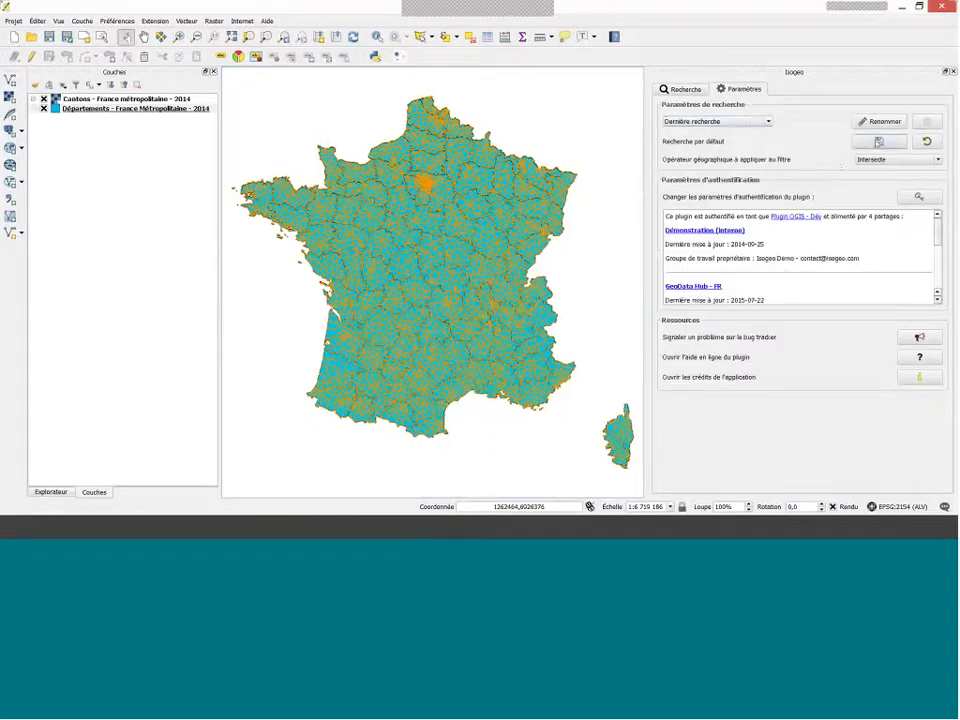
{"action": "left_click", "coordinate": [877, 143]}
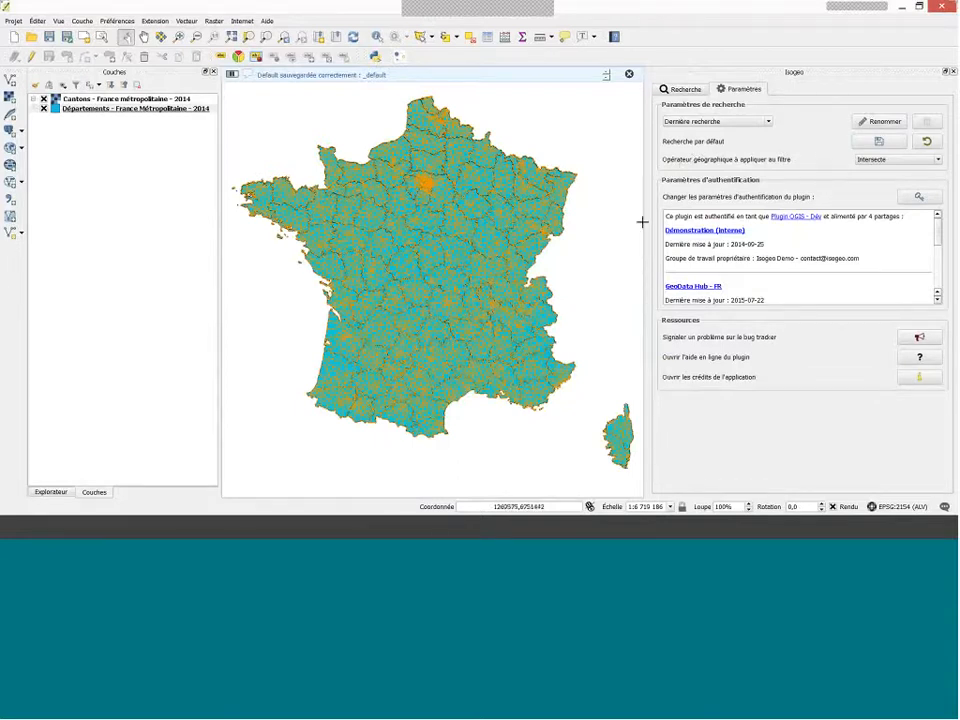
{"action": "left_click", "coordinate": [698, 92]}
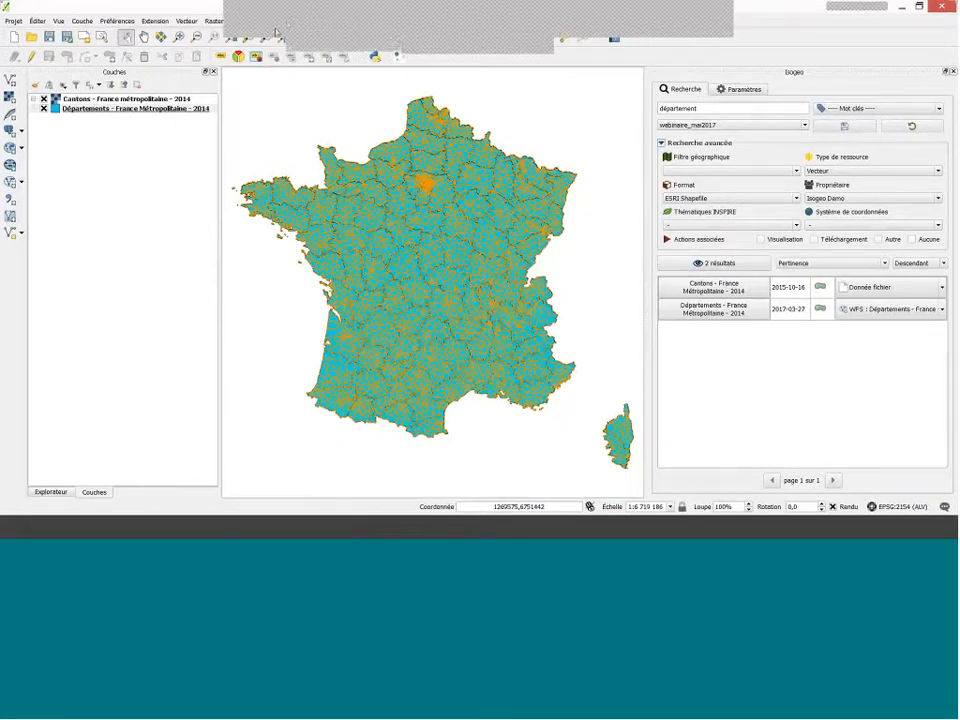
- Minimise QGIS and switch from the Isogeo web record to another open window
{"action": "left_click", "coordinate": [901, 7]}
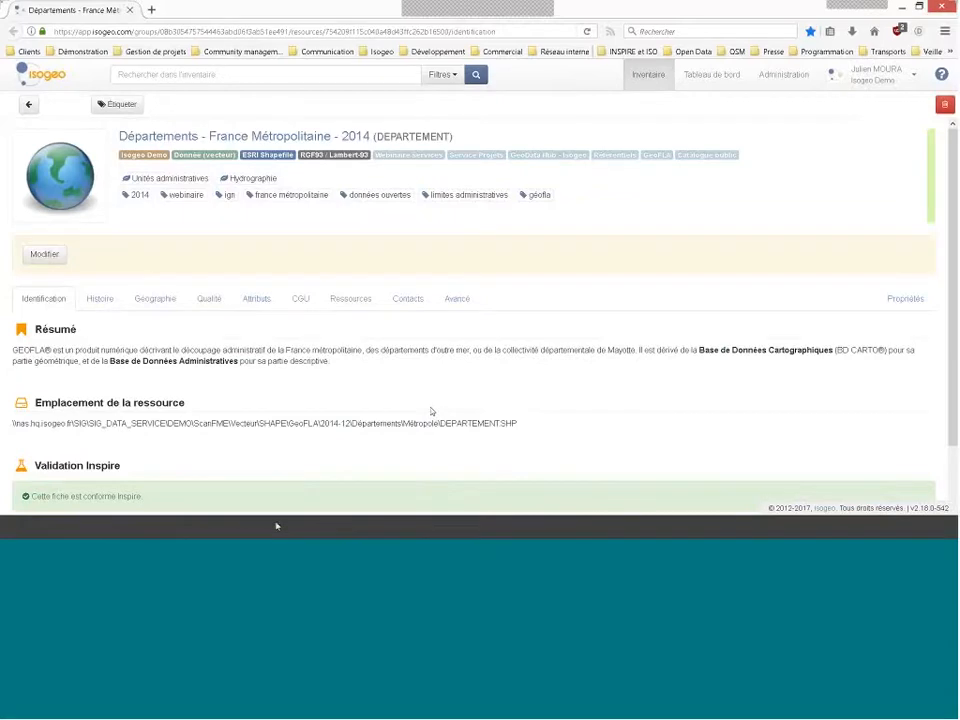
{"action": "left_click", "coordinate": [308, 497]}
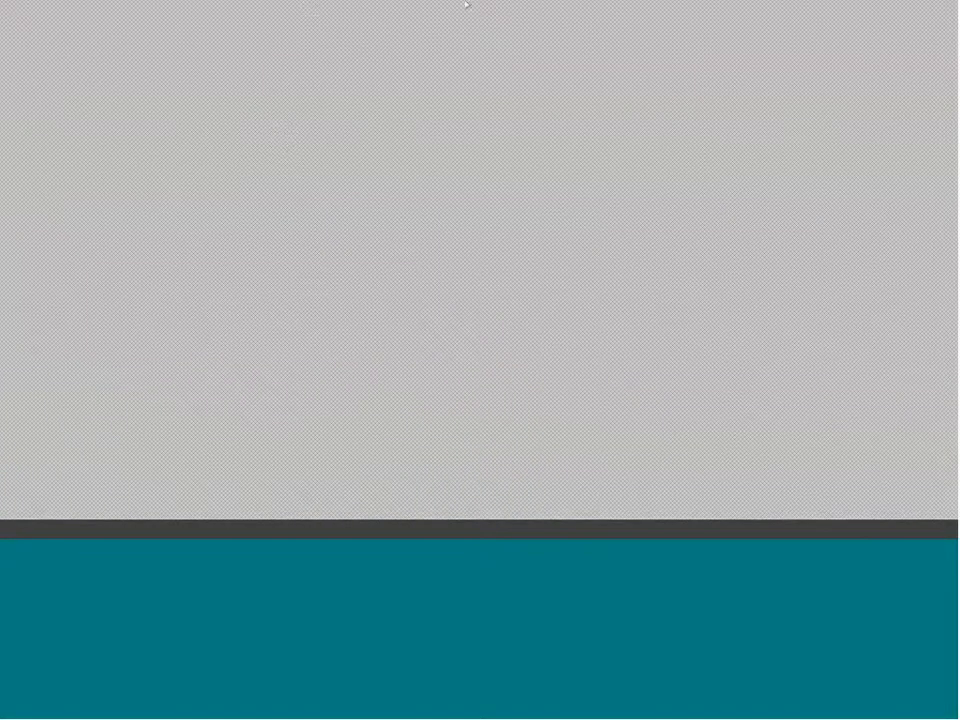